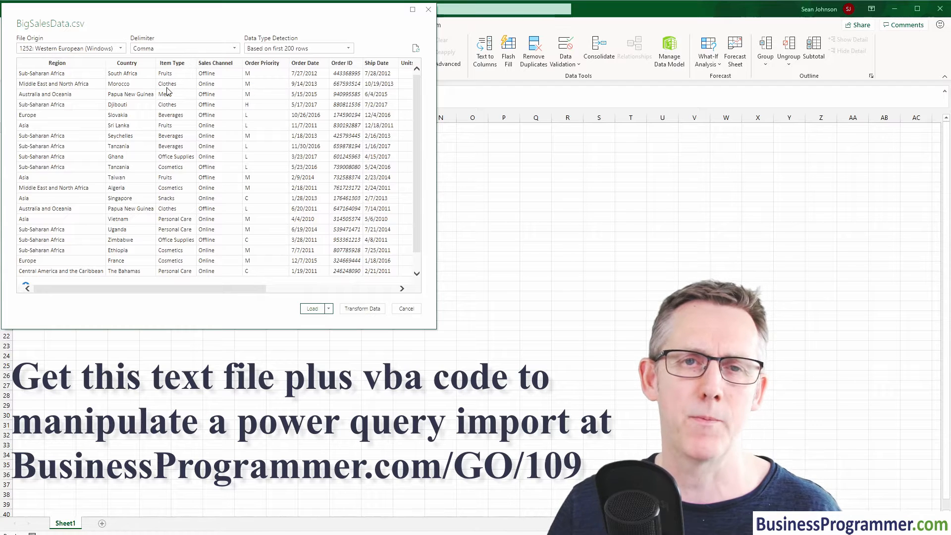
Open the BigSalesData.csv import for transformation in the Power Query Editor instead of loading it directly
{"action": "left_click_drag", "start_coordinate": [180, 14], "coordinate": [178, 12]}
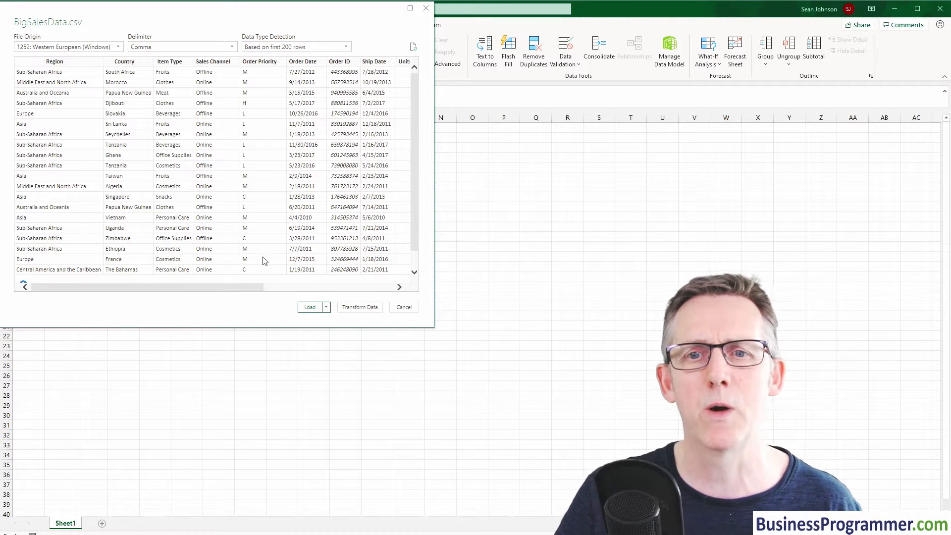
{"action": "left_click", "coordinate": [347, 308]}
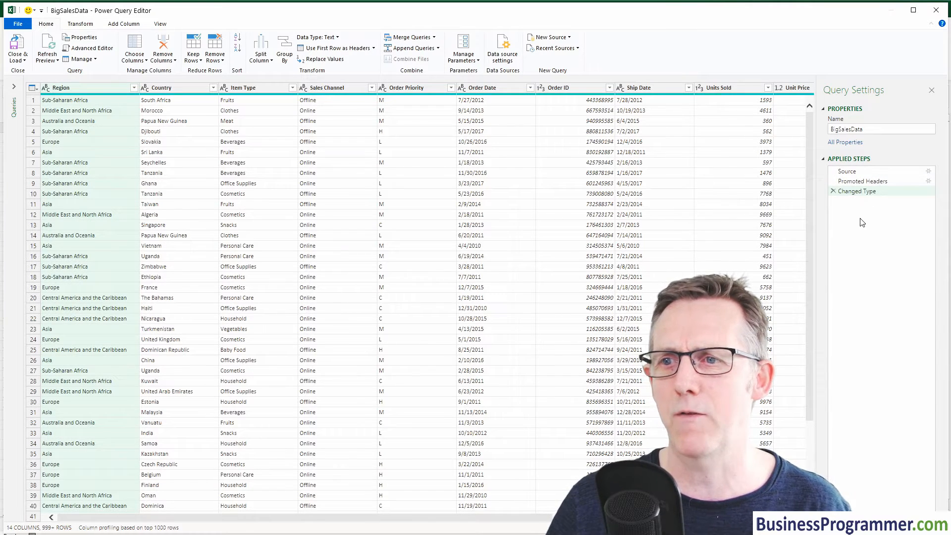
Review the data at each applied step of the query: Source, Promoted Headers and Changed Type
{"action": "left_click", "coordinate": [868, 173]}
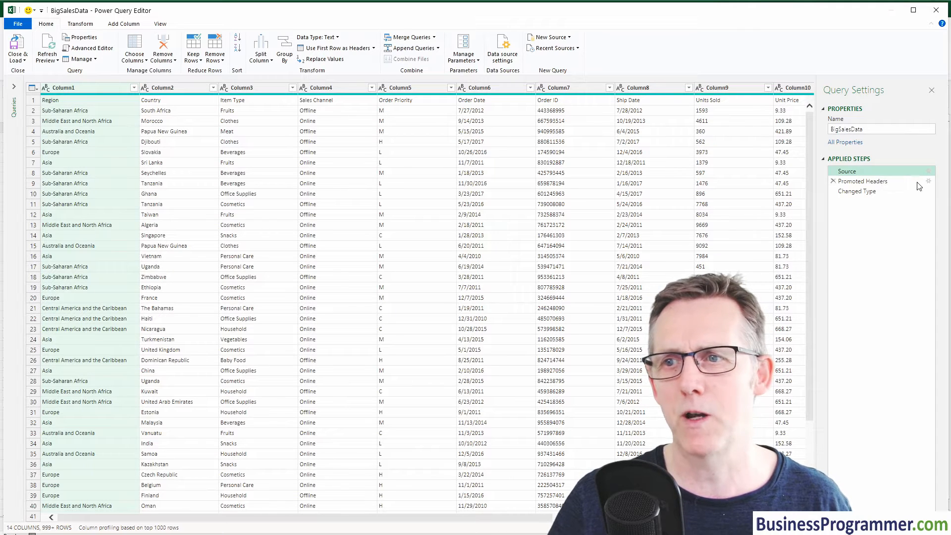
{"action": "left_click", "coordinate": [883, 182]}
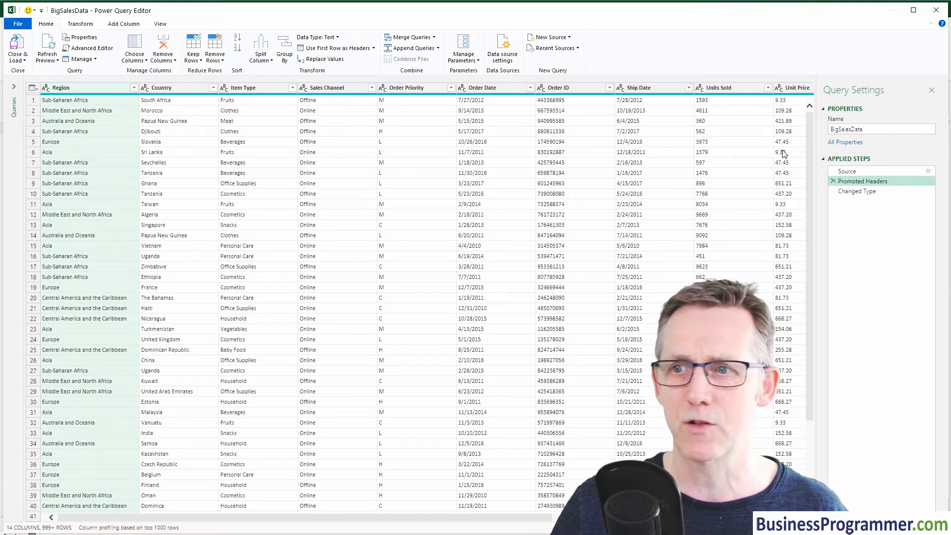
{"action": "left_click", "coordinate": [888, 172]}
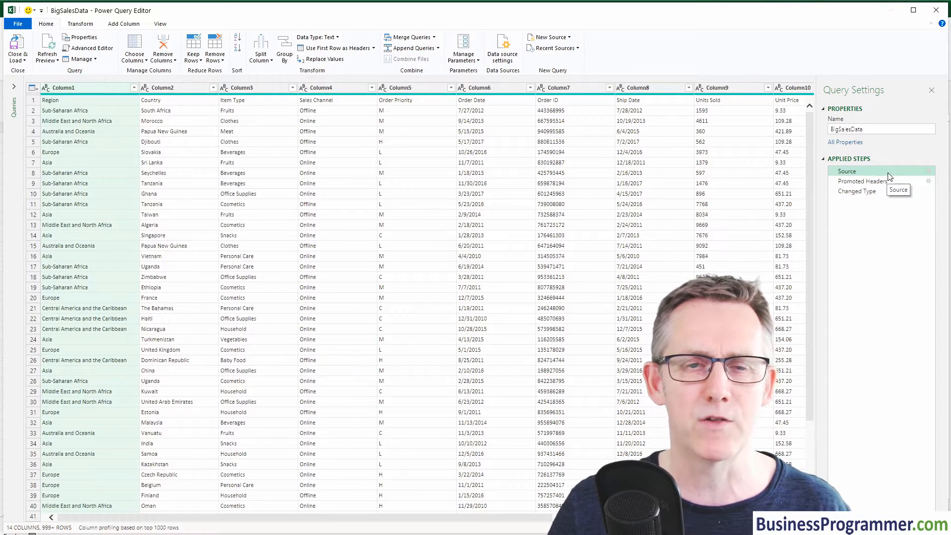
{"action": "left_click", "coordinate": [889, 182]}
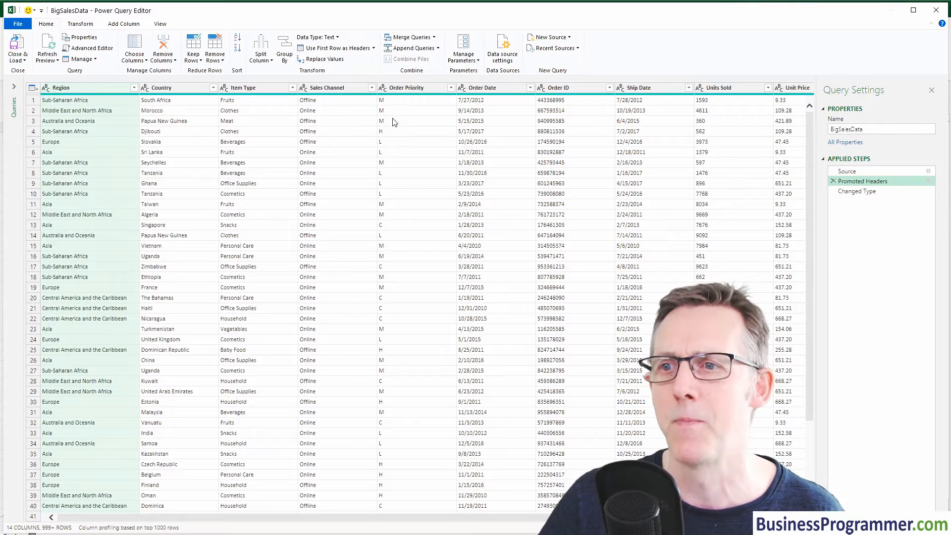
{"action": "left_click", "coordinate": [883, 193]}
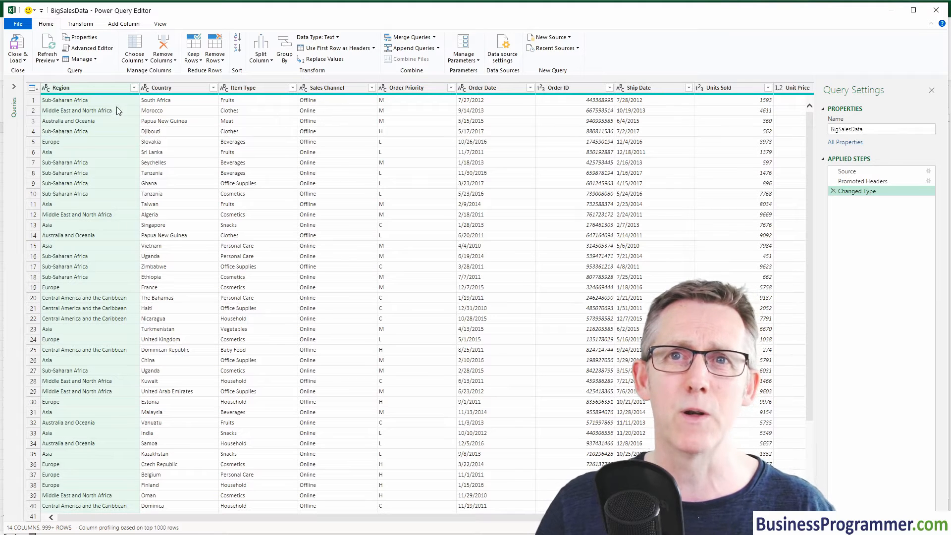
Filter the Region column so that only the Asia rows are kept
{"action": "left_click", "coordinate": [133, 88]}
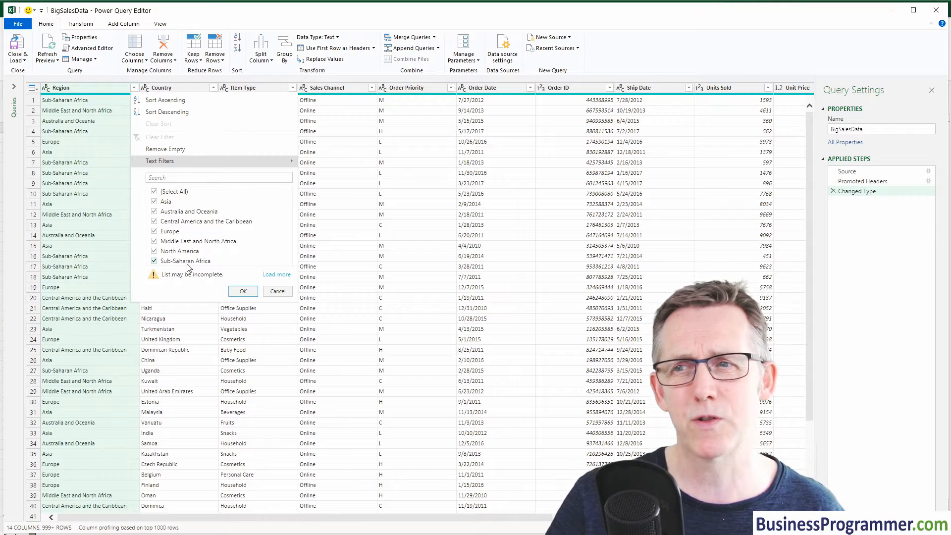
{"action": "left_click", "coordinate": [172, 193]}
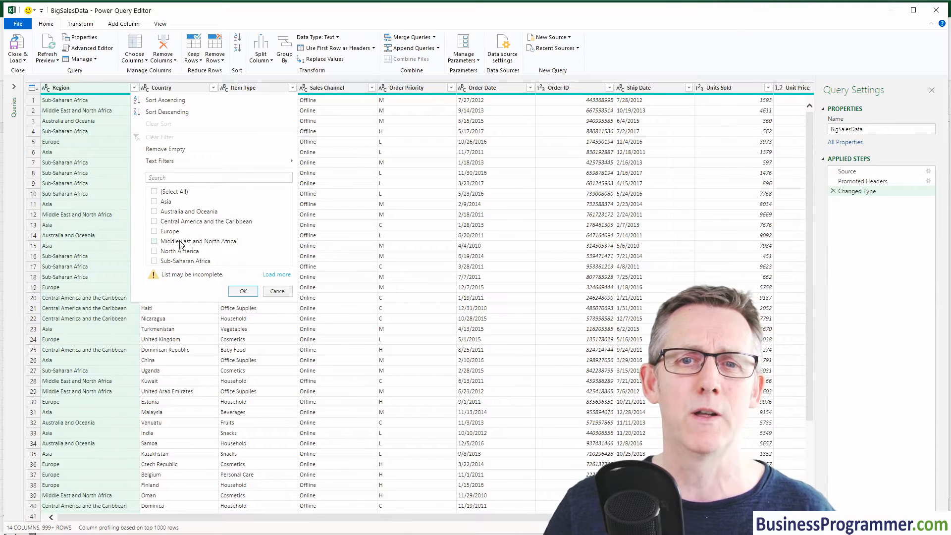
{"action": "left_click", "coordinate": [161, 204]}
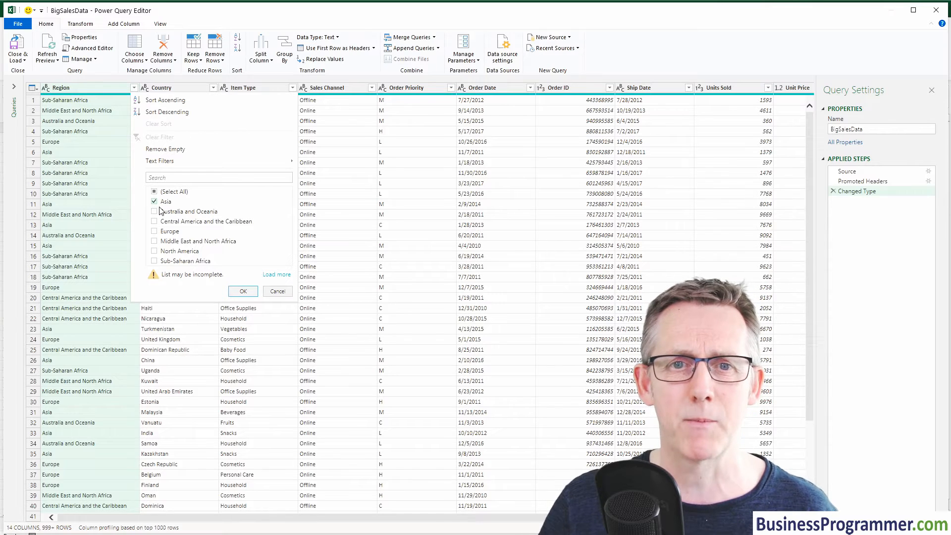
{"action": "left_click", "coordinate": [242, 292]}
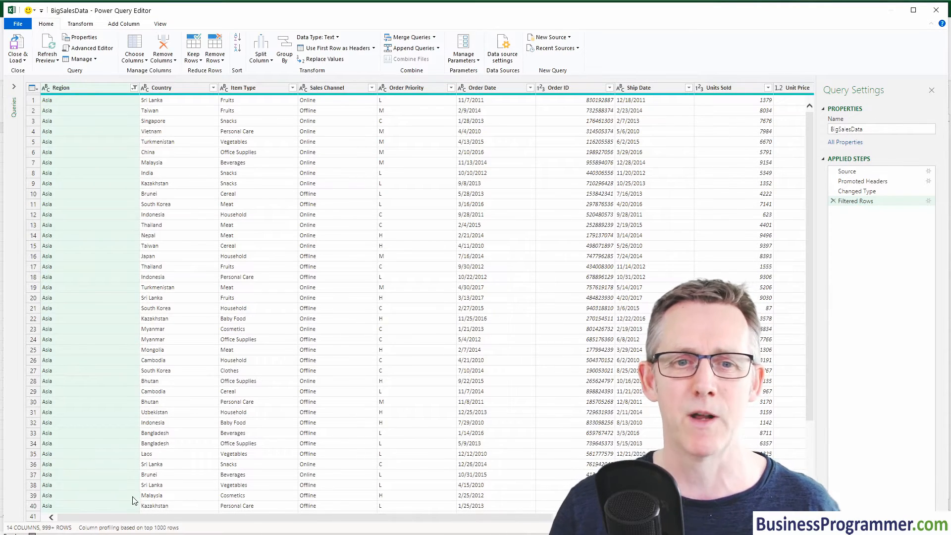
Close the query editor and load the filtered data as a table in a new worksheet, without adding it to the Data Model
{"action": "left_click", "coordinate": [24, 60]}
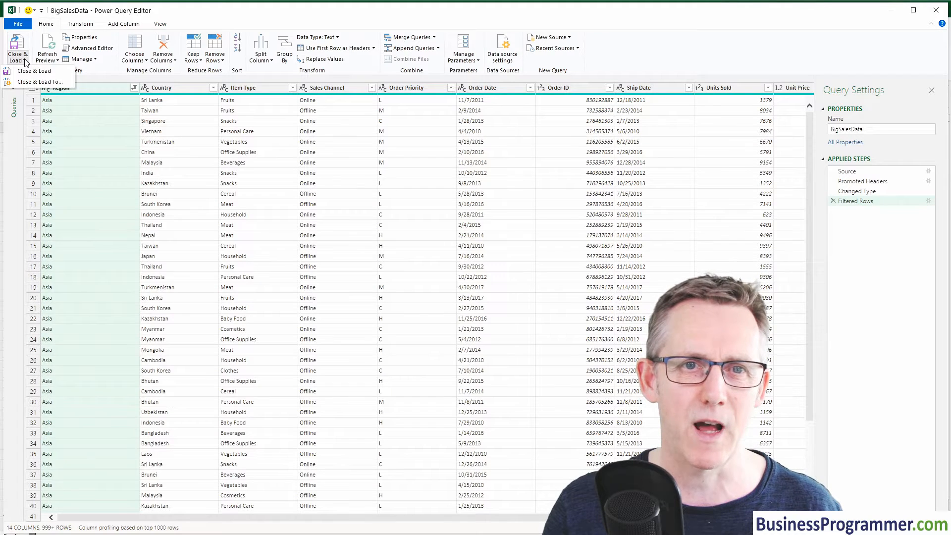
{"action": "left_click", "coordinate": [39, 81]}
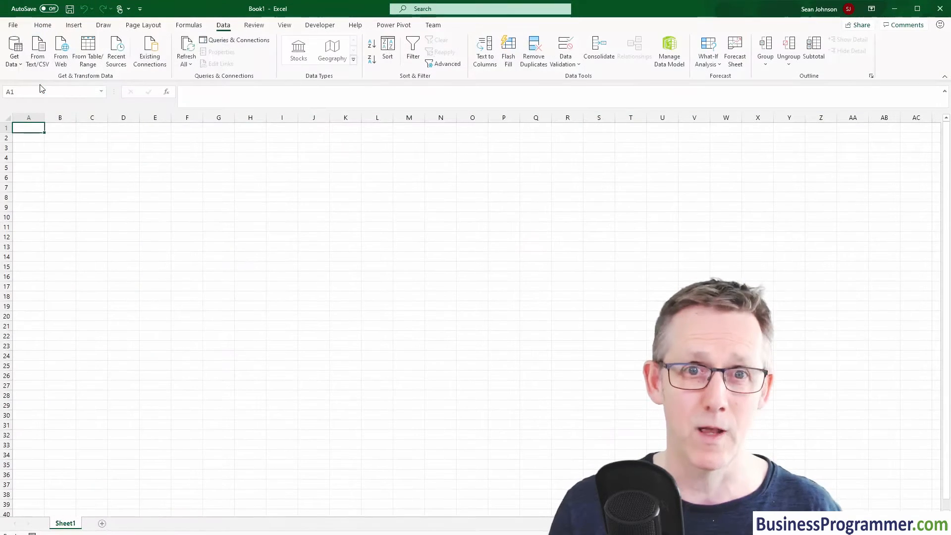
{"action": "left_click_drag", "start_coordinate": [736, 122], "coordinate": [50, 17]}
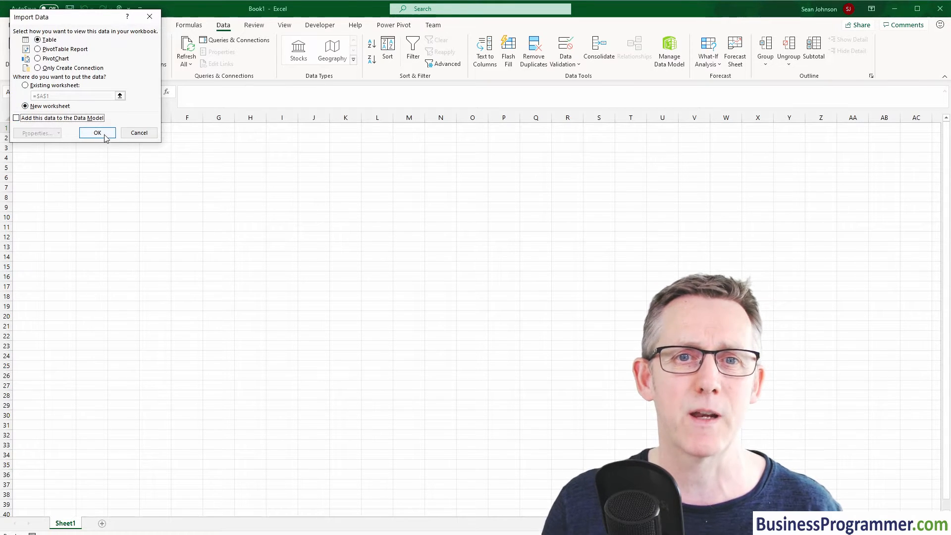
{"action": "left_click", "coordinate": [98, 133]}
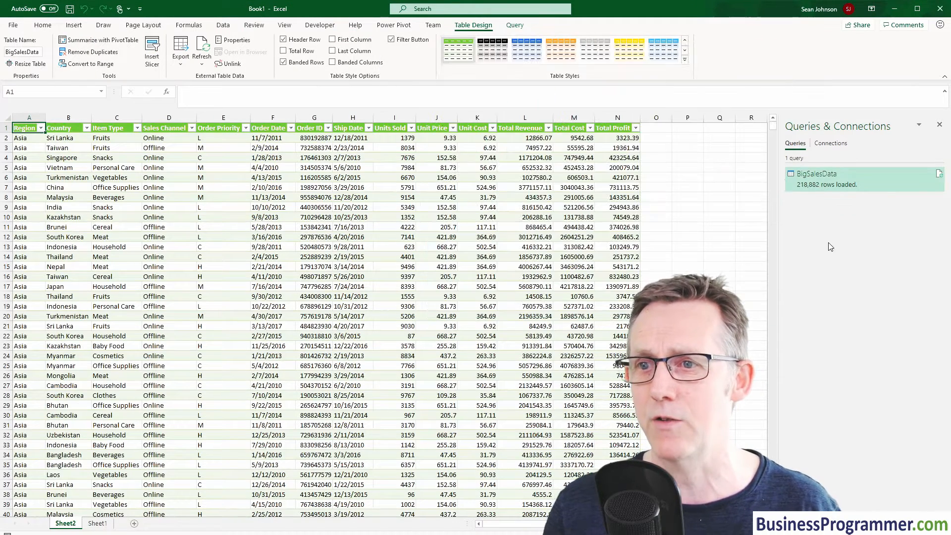
Examine the BigSalesData query's preview, including its columns, load status, data source and additional options
{"action": "mouse_move", "coordinate": [825, 179]}
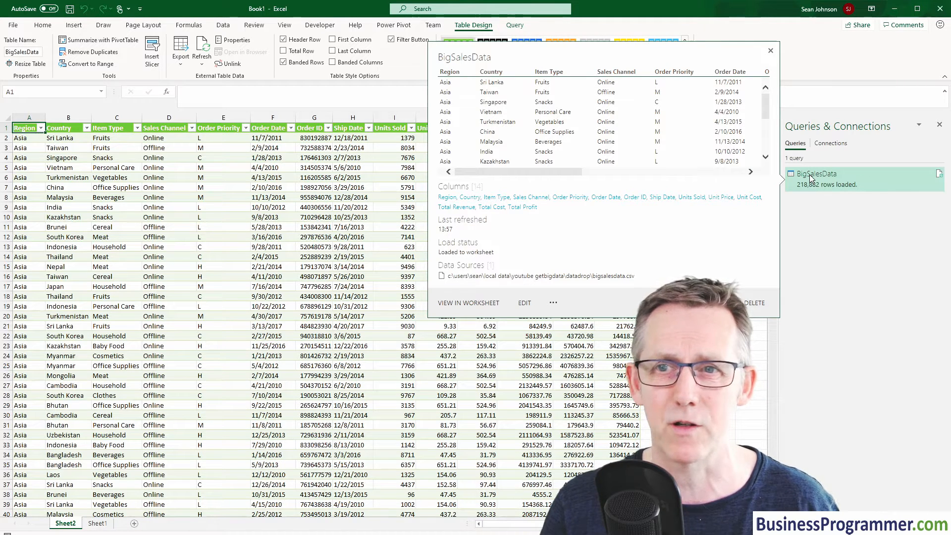
{"action": "mouse_move", "coordinate": [583, 171]}
{"action": "left_mouse_down"}
{"action": "mouse_move", "coordinate": [751, 171]}
{"action": "mouse_move", "coordinate": [589, 172]}
{"action": "left_mouse_up"}
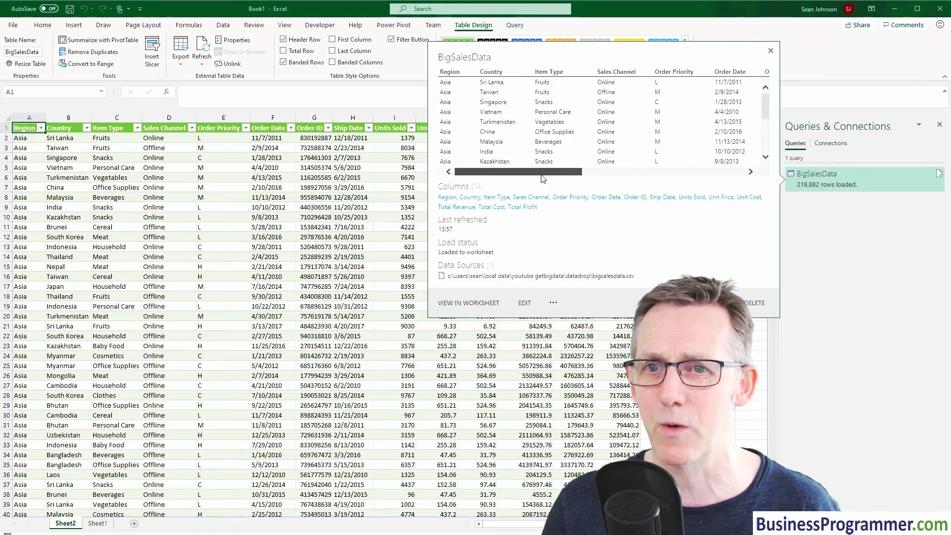
{"action": "mouse_move", "coordinate": [768, 108]}
{"action": "left_mouse_down"}
{"action": "mouse_move", "coordinate": [767, 146]}
{"action": "mouse_move", "coordinate": [767, 107]}
{"action": "left_mouse_up"}
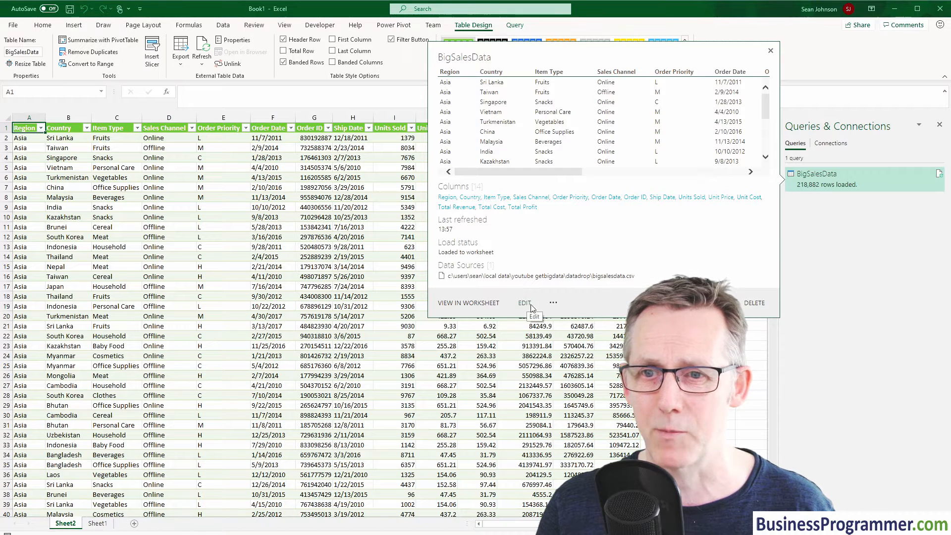
{"action": "left_click", "coordinate": [554, 304]}
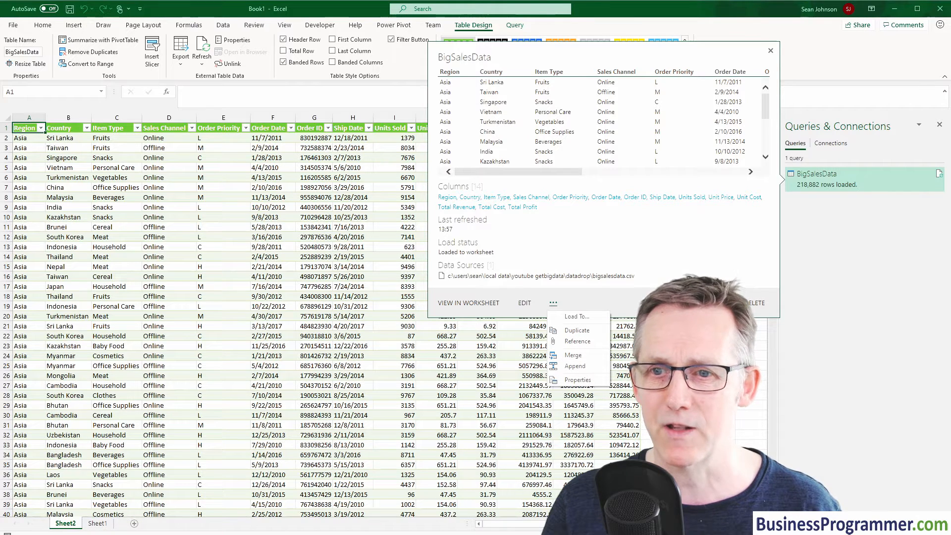
{"action": "left_click", "coordinate": [714, 251]}
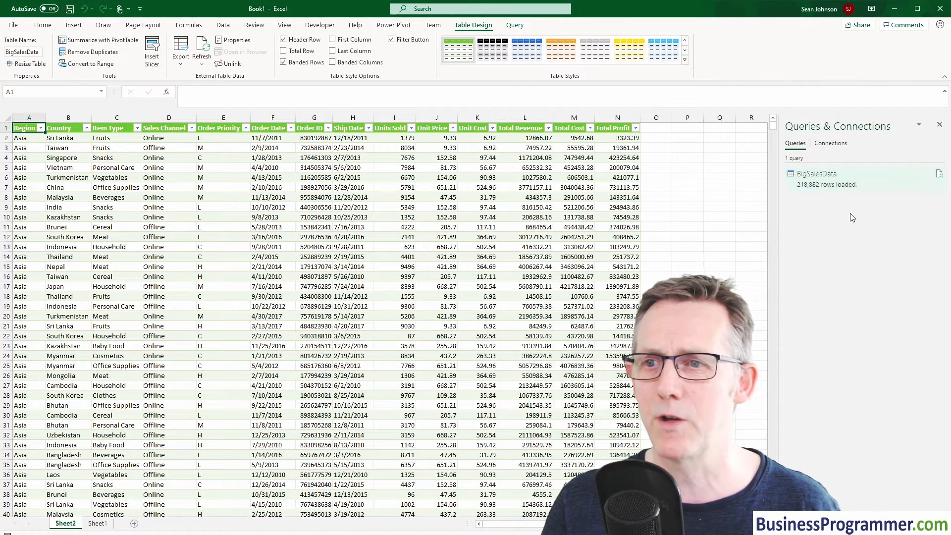
Rename the BigSalesData query as Asia Data
{"action": "left_click", "coordinate": [825, 178]}
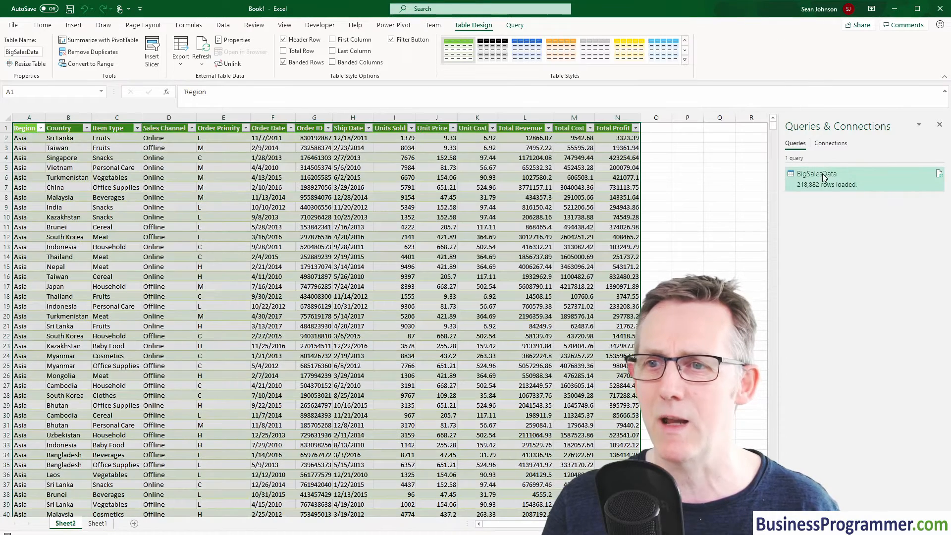
{"action": "right_click", "coordinate": [824, 178]}
{"action": "left_click", "coordinate": [844, 227]}
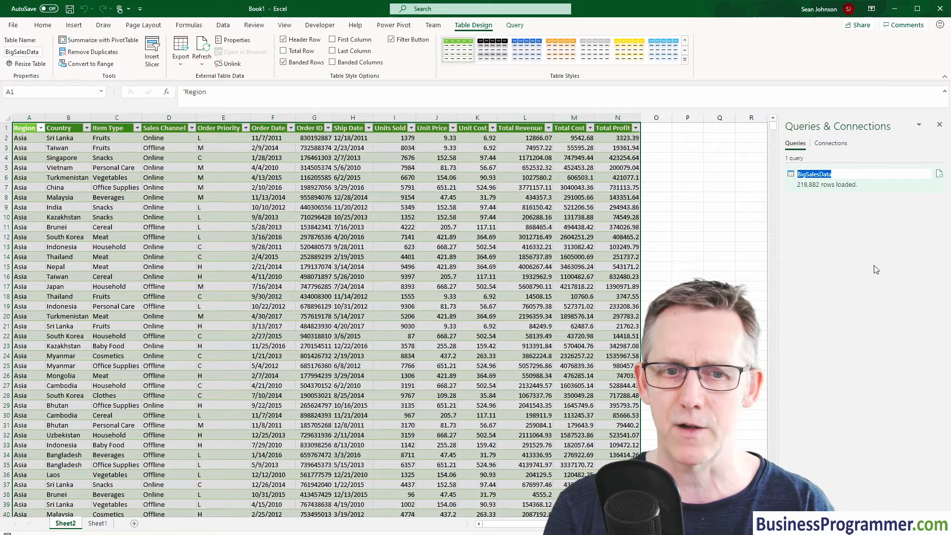
{"action": "type", "text": "Asia"}
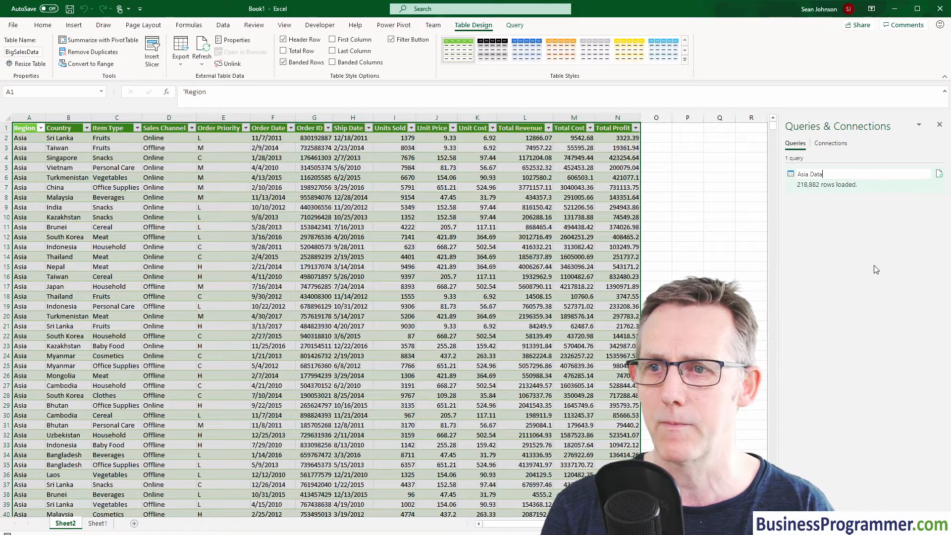
{"action": "key", "text": "Return"}
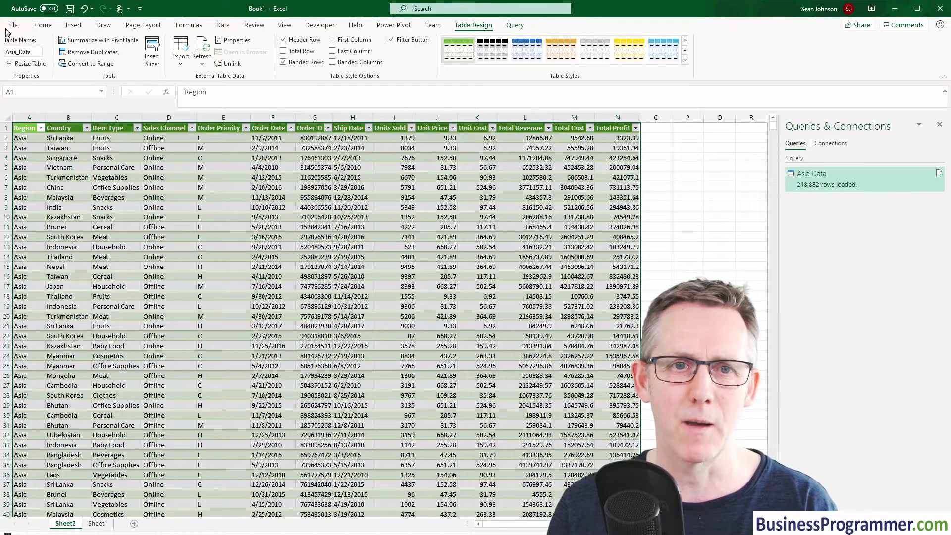
Freeze the top row of the worksheet so the table headers stay visible while scrolling
{"action": "left_click", "coordinate": [8, 139]}
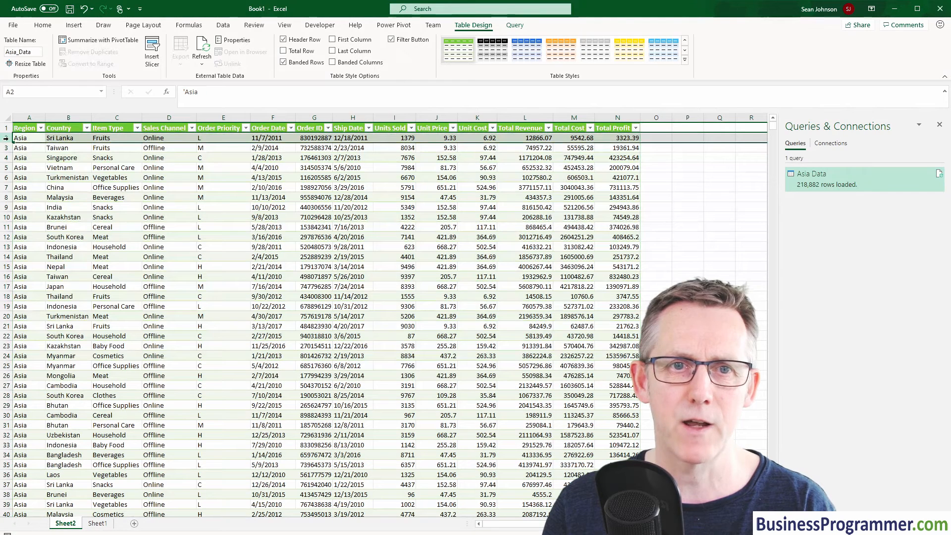
{"action": "left_click", "coordinate": [285, 26]}
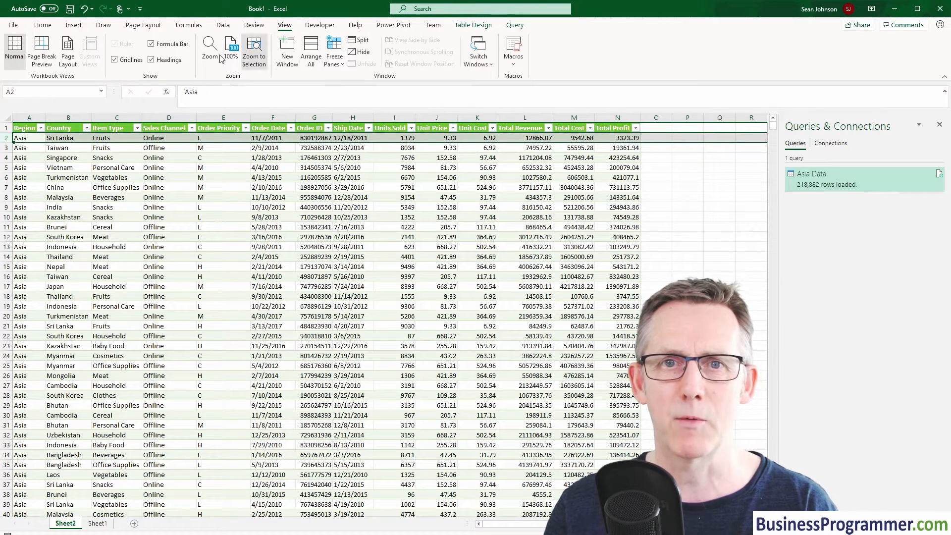
{"action": "left_click", "coordinate": [332, 55]}
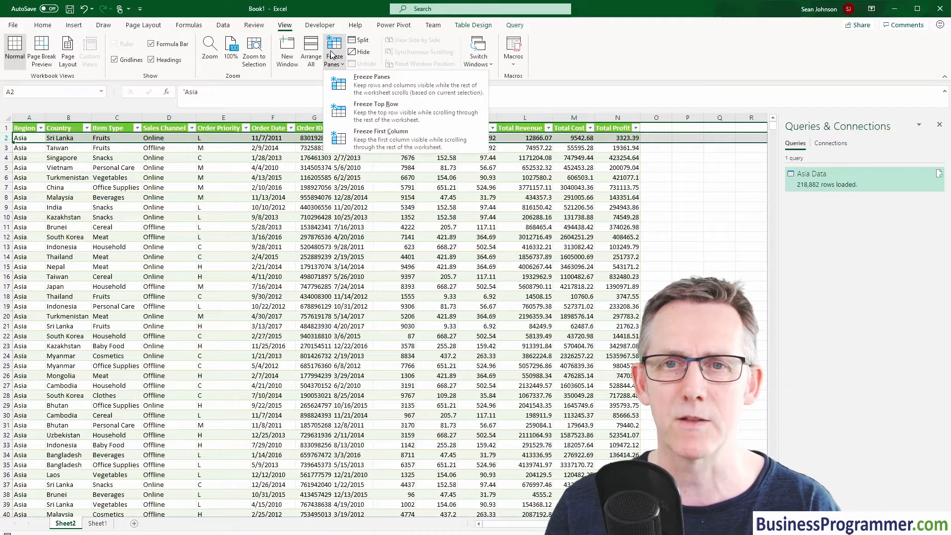
{"action": "left_click", "coordinate": [371, 111]}
Go to the end of the loaded Asia table and check its last rows
{"action": "left_click", "coordinate": [46, 267]}
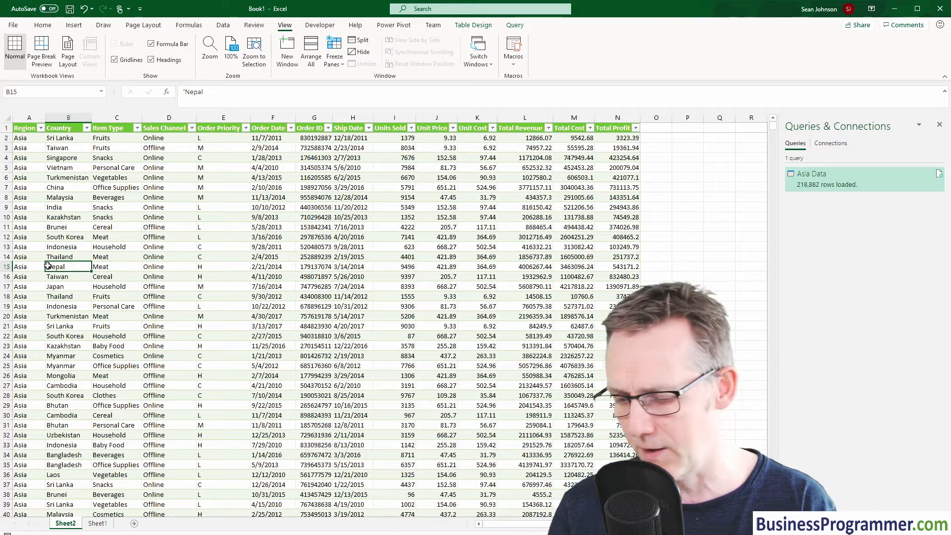
{"action": "key", "text": "ctrl+Down"}
{"action": "key", "text": "Down"}
{"action": "scroll", "coordinate": [48, 266], "scroll_direction": "down", "scroll_amount": 1}
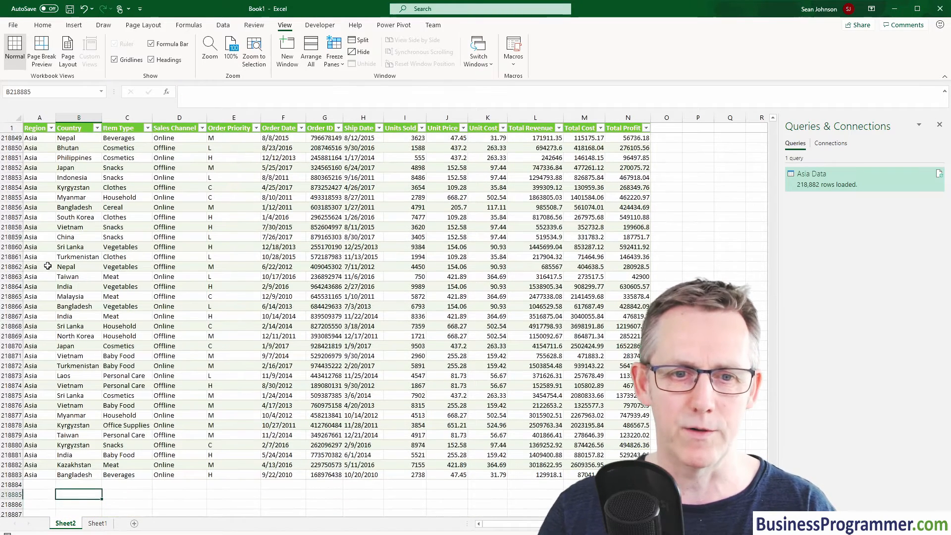
{"action": "key", "text": "Up"}
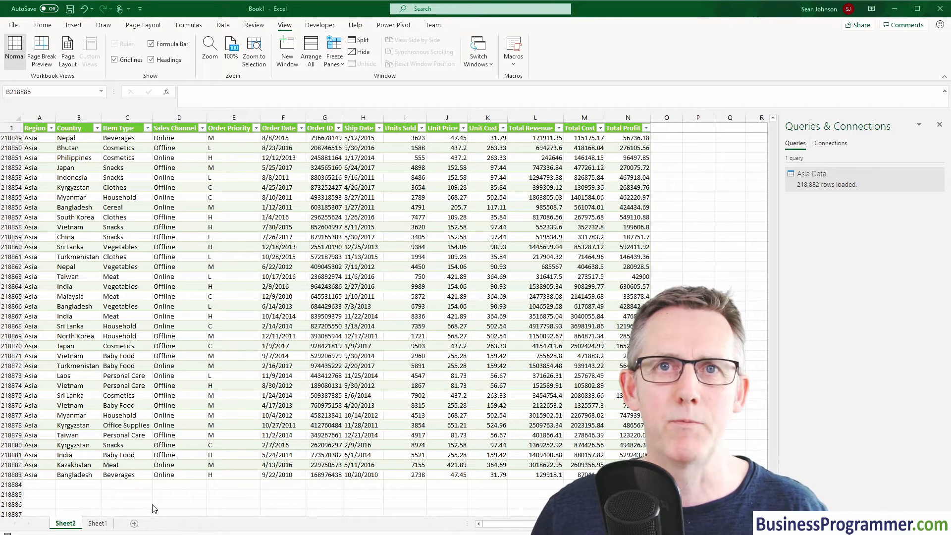
Rename the Sheet2 worksheet as Asia
{"action": "left_click", "coordinate": [67, 525]}
{"action": "double_click", "coordinate": [67, 524]}
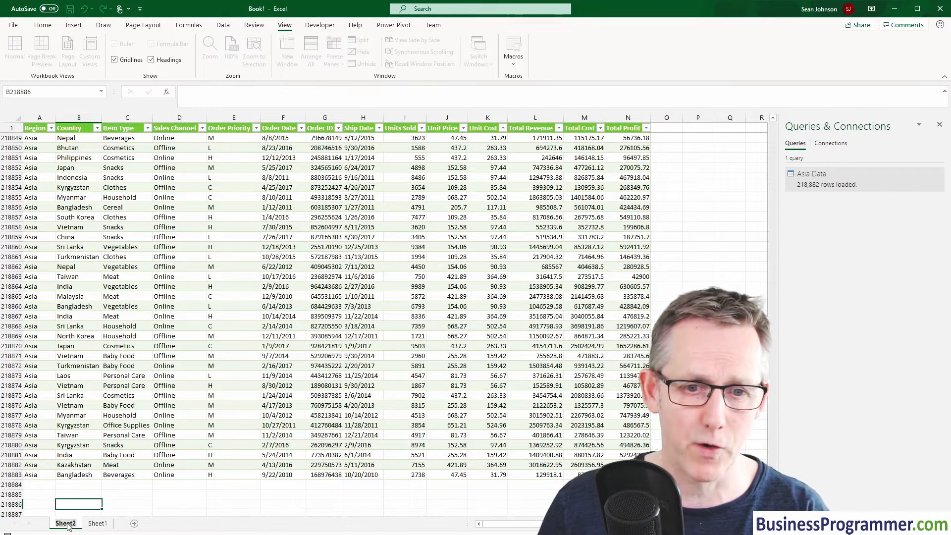
{"action": "type", "text": "A"}
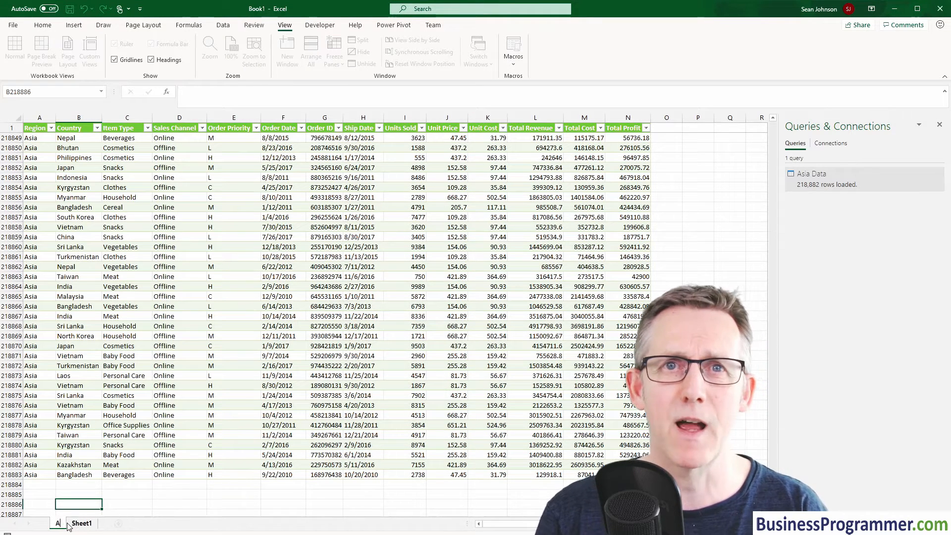
{"action": "type", "text": "sia"}
{"action": "key", "text": "Return"}
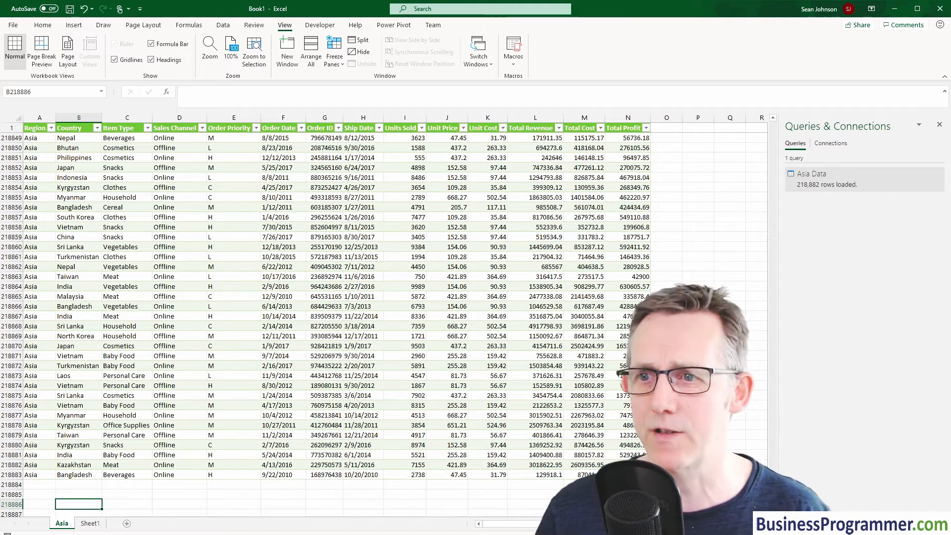
Duplicate the Asia Data query and maximize the Power Query Editor window
{"action": "left_click", "coordinate": [804, 178]}
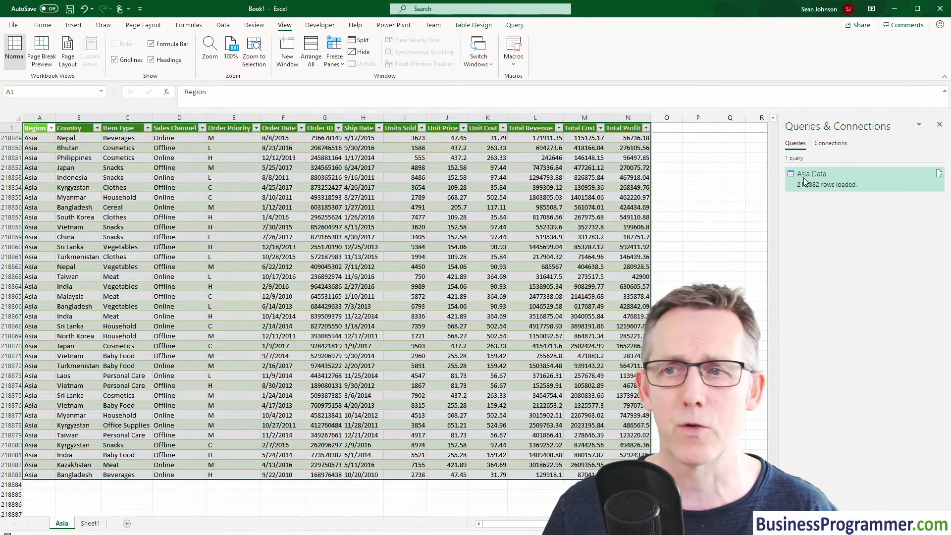
{"action": "right_click", "coordinate": [804, 177]}
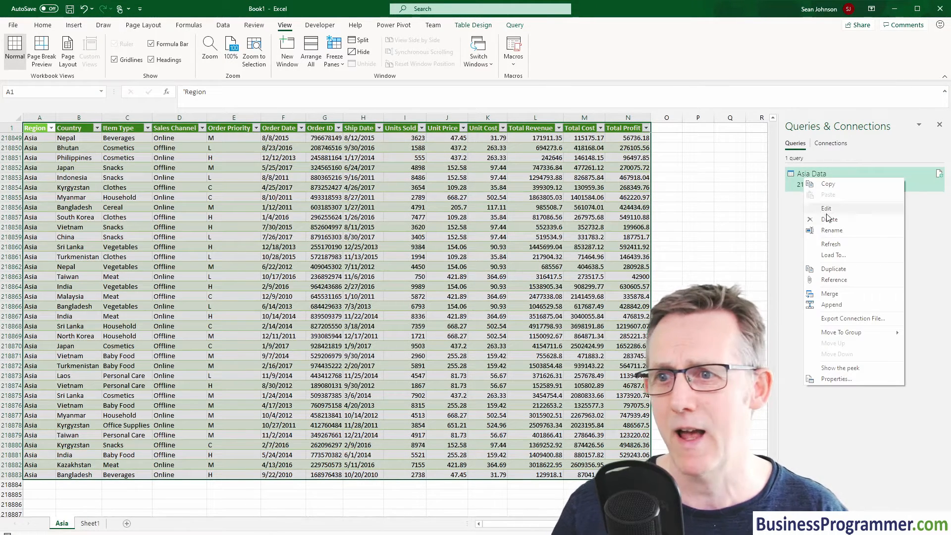
{"action": "left_click", "coordinate": [844, 271]}
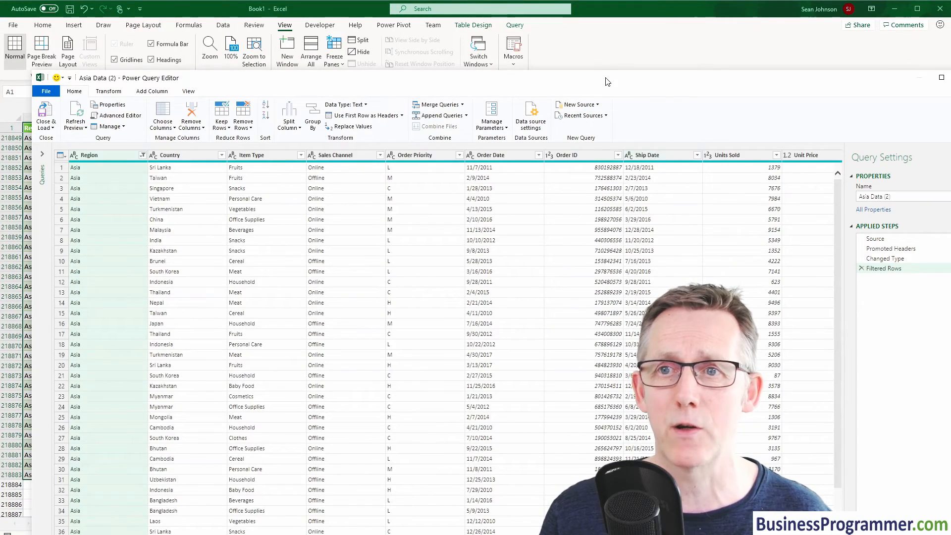
{"action": "left_click_drag", "start_coordinate": [605, 80], "coordinate": [568, 30]}
{"action": "double_click", "coordinate": [568, 30]}
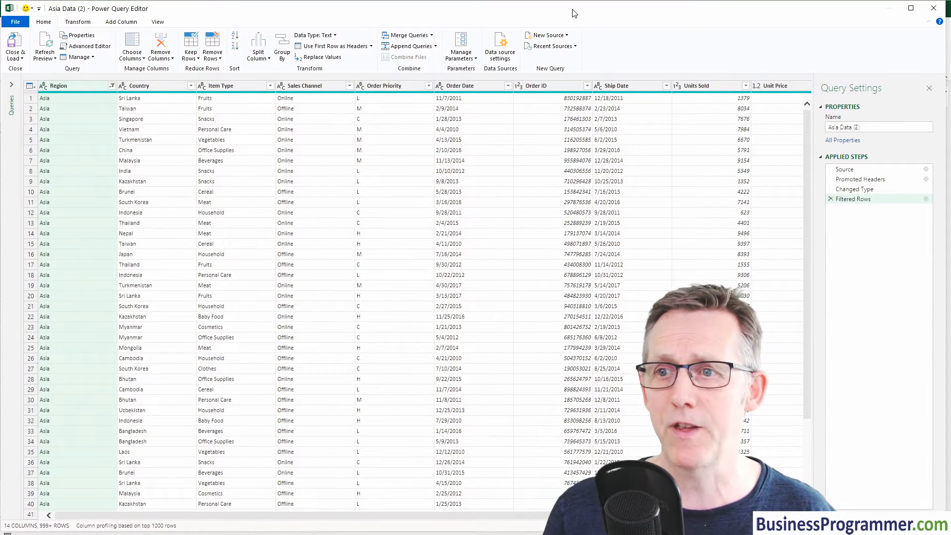
Change the Region filter of the duplicated query to include only Australia and Oceania instead of Asia
{"action": "left_click", "coordinate": [111, 87]}
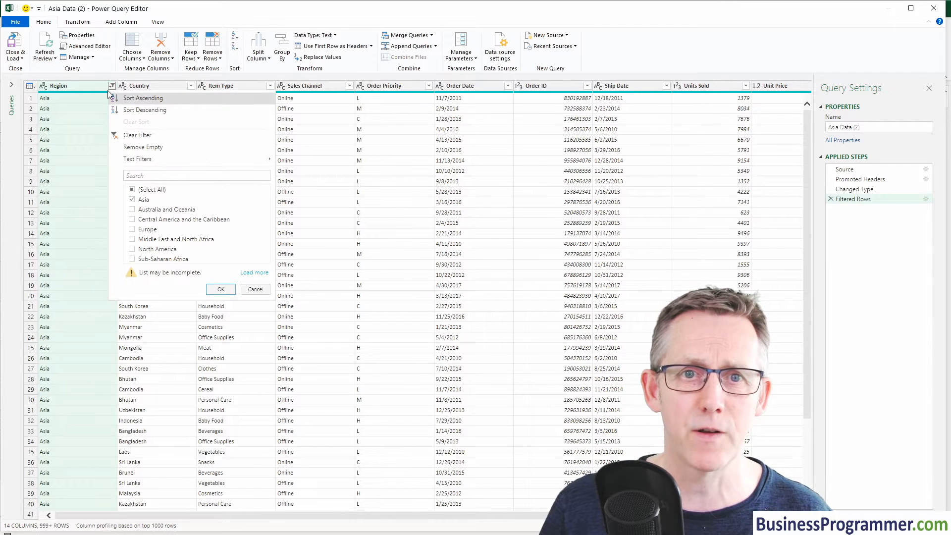
{"action": "left_click", "coordinate": [133, 210]}
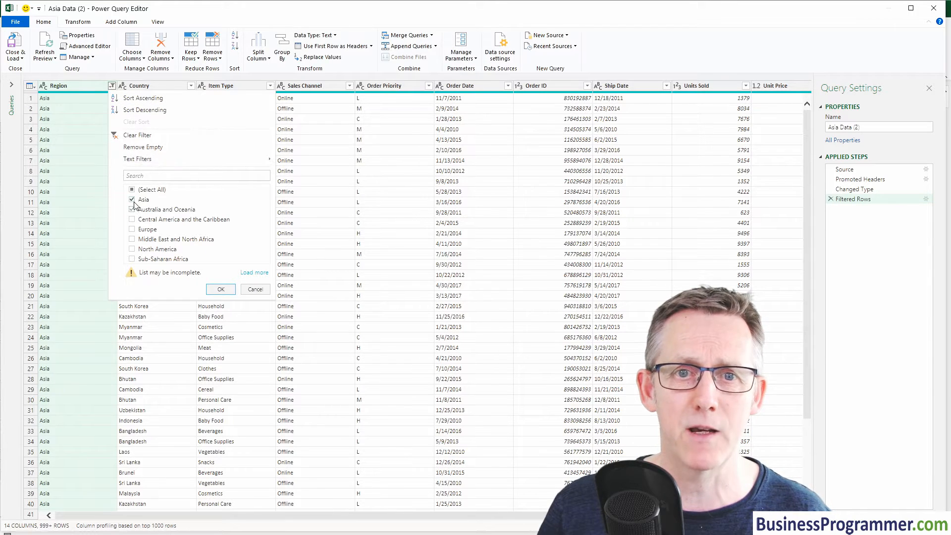
{"action": "left_click", "coordinate": [215, 289]}
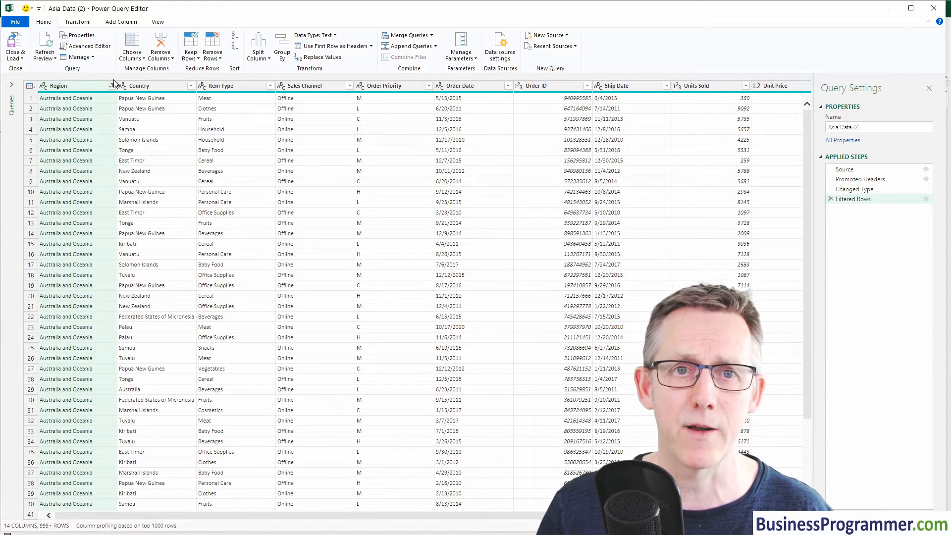
Close the query editor and load the filtered rows as a table in a new worksheet
{"action": "left_click", "coordinate": [22, 59]}
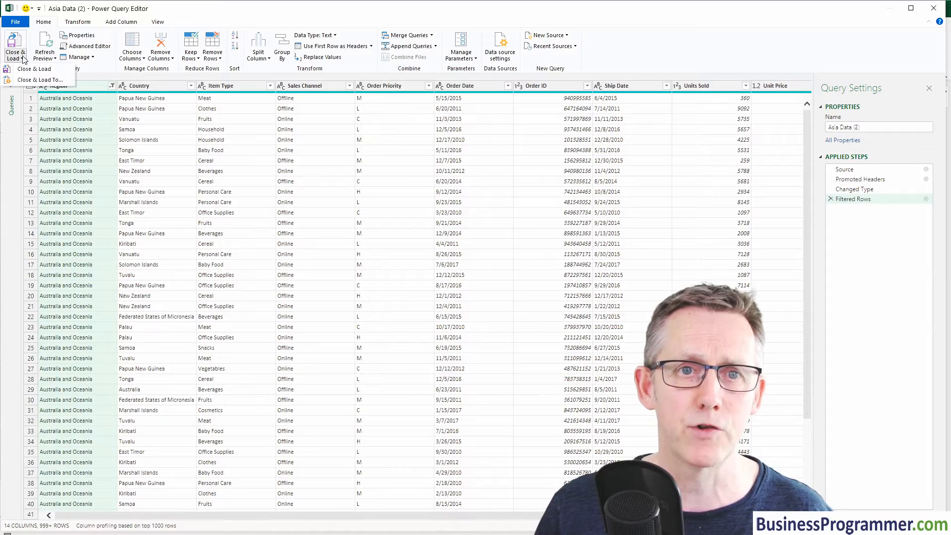
{"action": "left_click", "coordinate": [36, 80]}
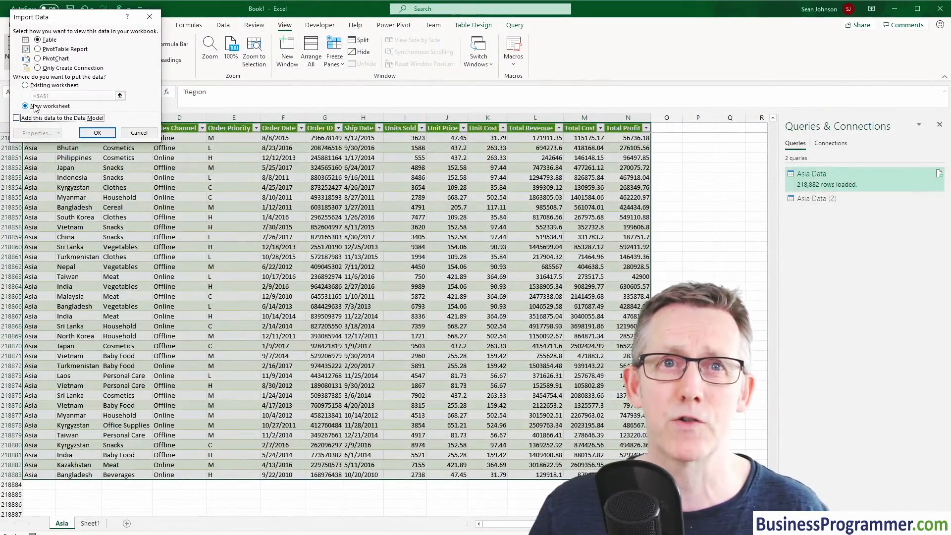
{"action": "left_click", "coordinate": [93, 133]}
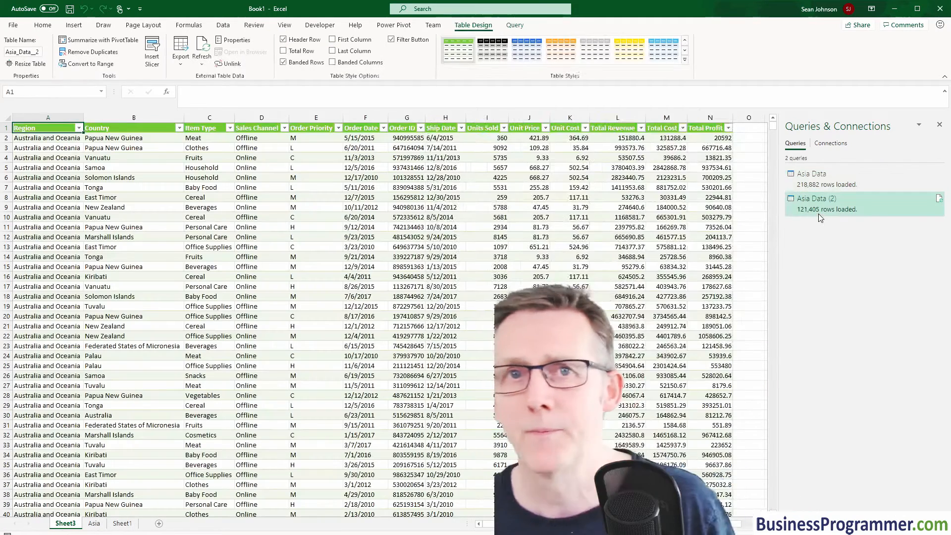
Rename the Asia Data (2) query as Australia and Oceania
{"action": "mouse_move", "coordinate": [818, 213]}
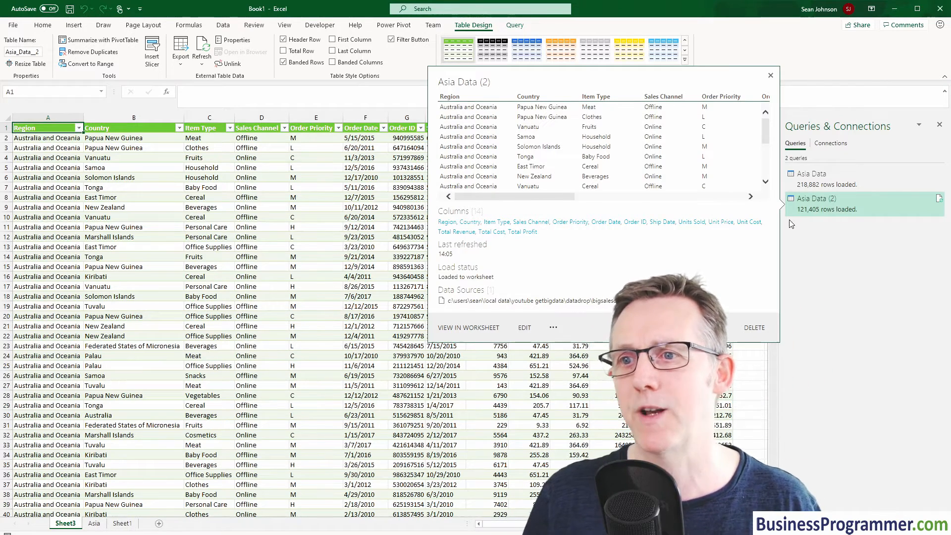
{"action": "right_click", "coordinate": [817, 204]}
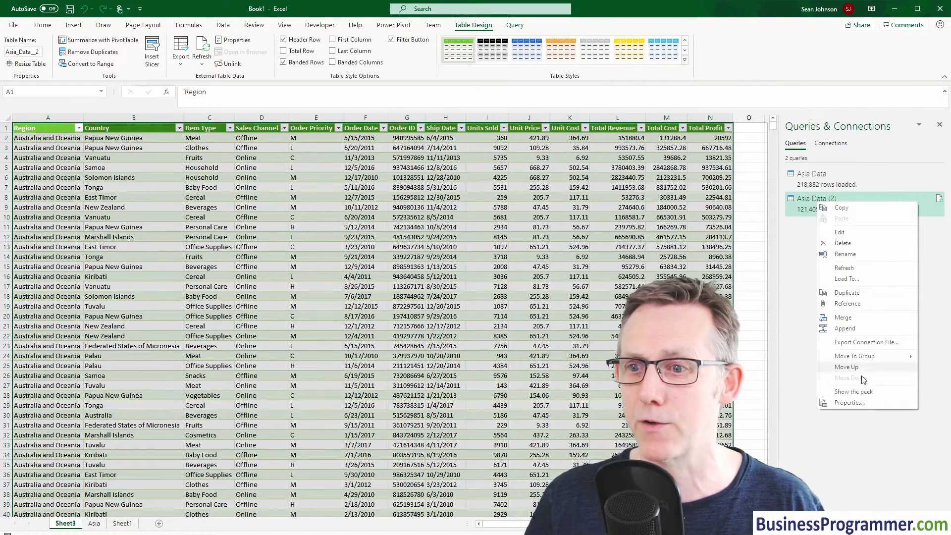
{"action": "left_click", "coordinate": [848, 254]}
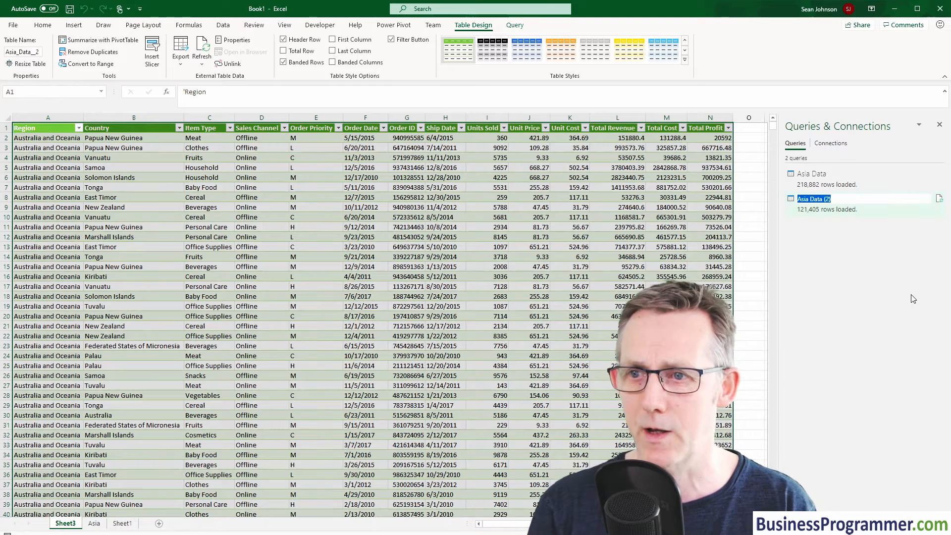
{"action": "type", "text": "Au"}
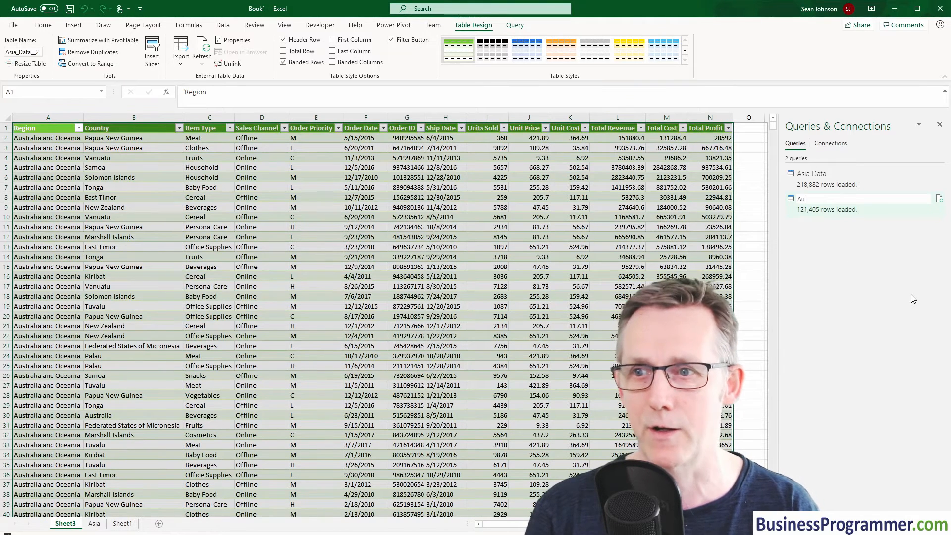
{"action": "type", "text": "stral"}
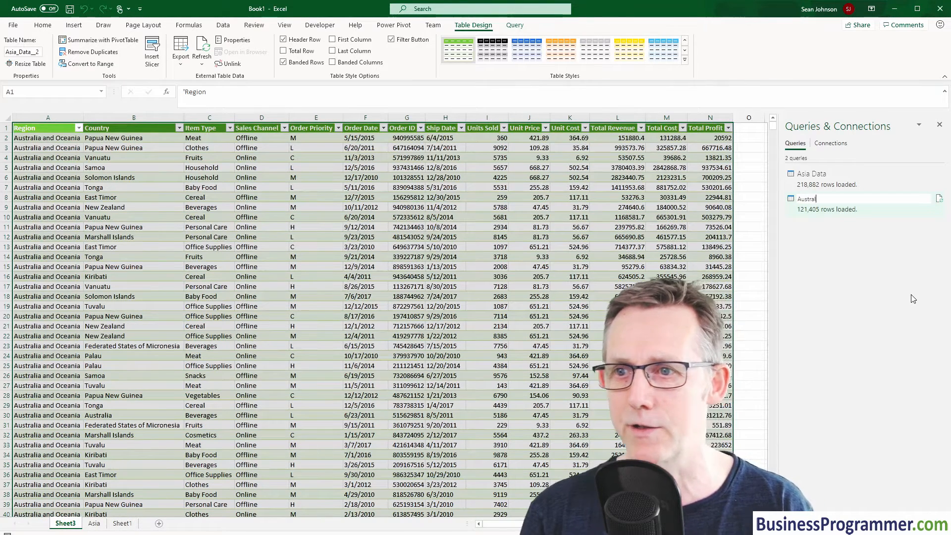
{"action": "type", "text": "ia"}
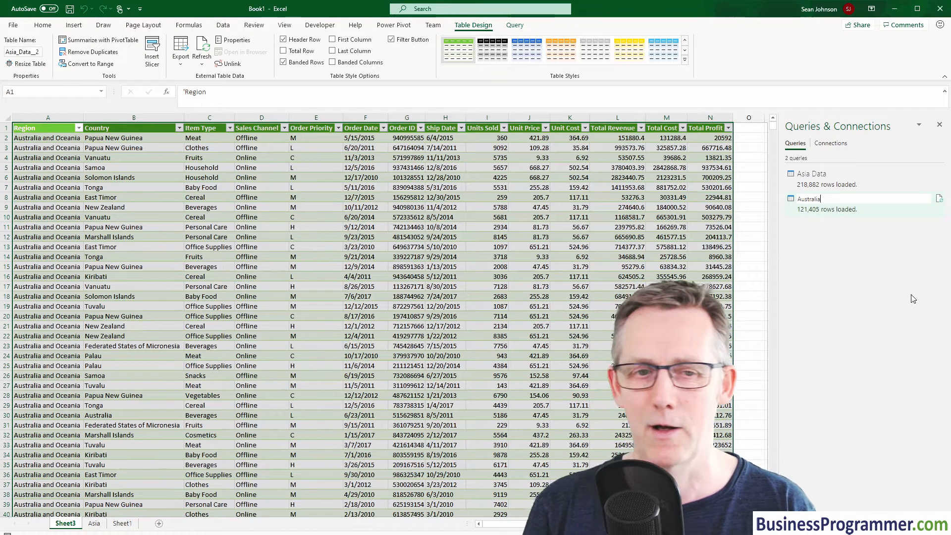
{"action": "type", "text": " And"}
{"action": "key", "text": "BackSpace"}
{"action": "key", "text": "BackSpace"}
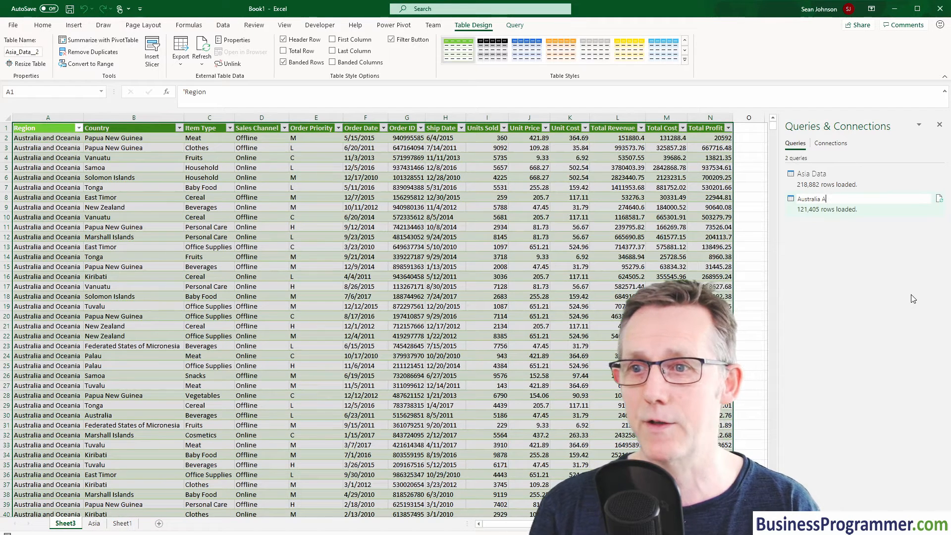
{"action": "type", "text": "dn"}
{"action": "key", "text": "BackSpace"}
{"action": "key", "text": "BackSpace"}
{"action": "type", "text": "nd  Oceania"}
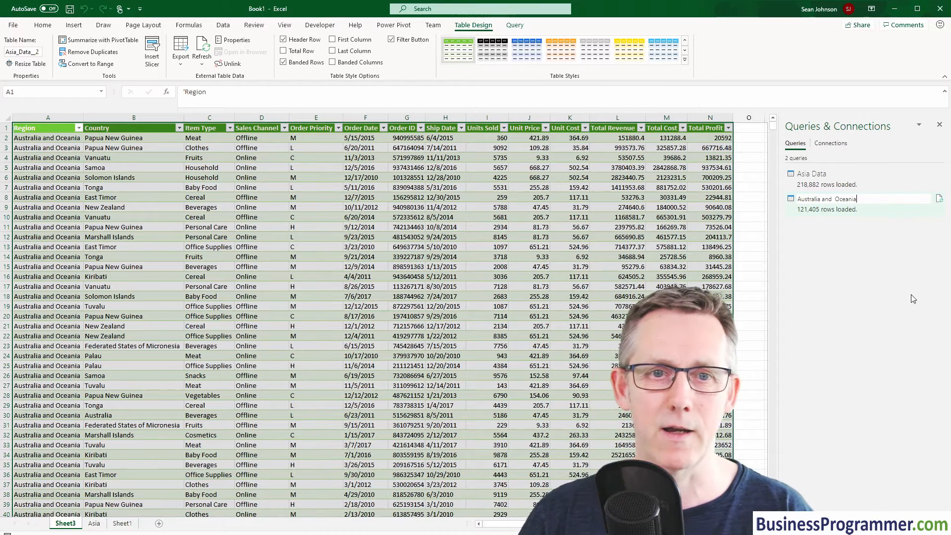
{"action": "key", "text": "Return"}
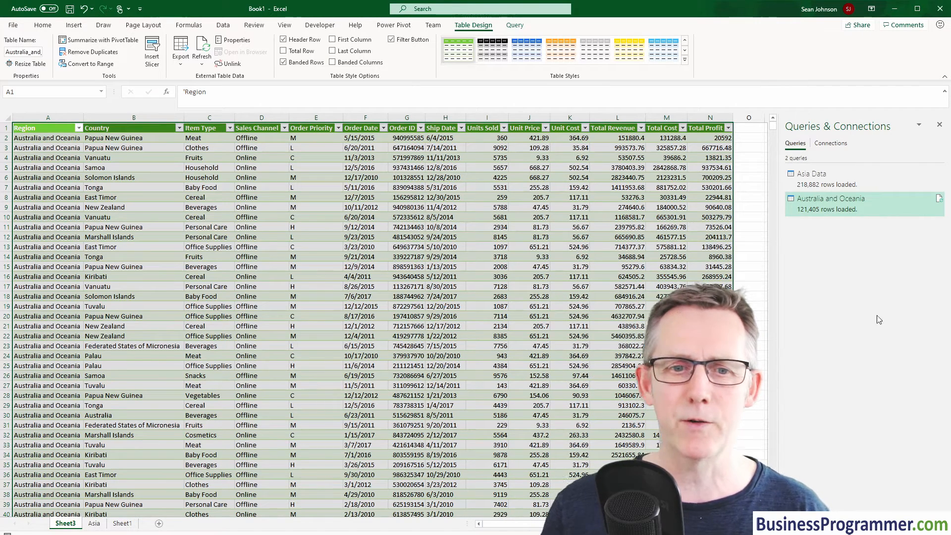
Rename the Sheet3 worksheet as Australia
{"action": "double_click", "coordinate": [58, 524]}
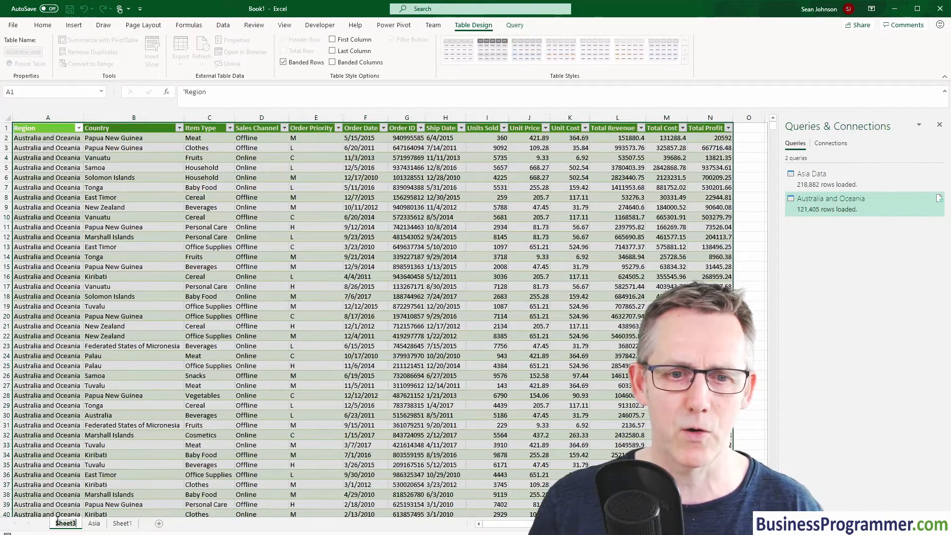
{"action": "type", "text": "Australia"}
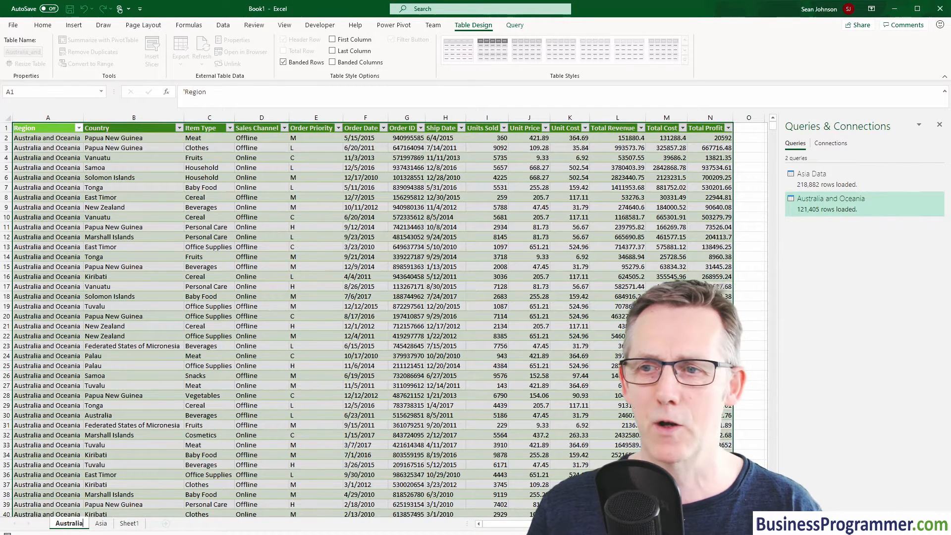
{"action": "left_click", "coordinate": [749, 346]}
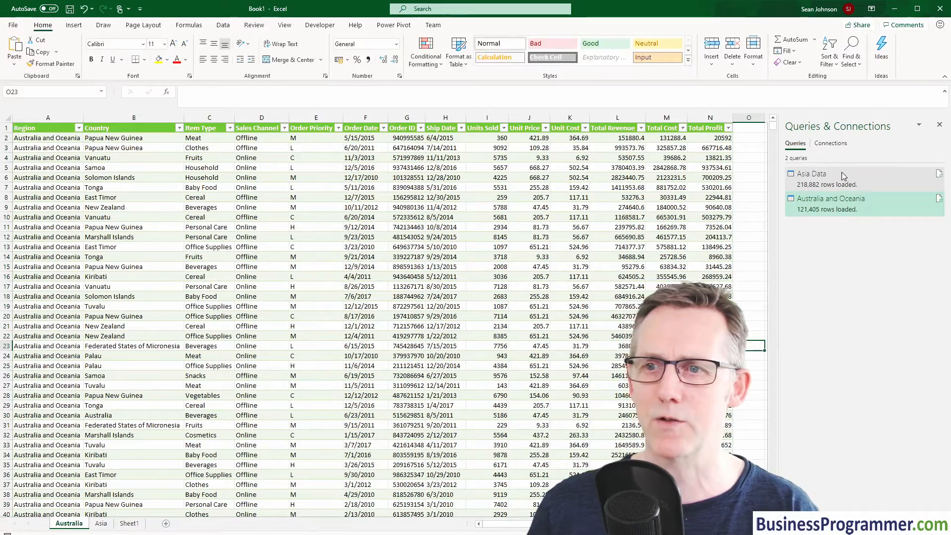
Switch between the Asia Data and Australia and Oceania queries to examine the worksheet table each one loads
{"action": "left_click", "coordinate": [842, 177]}
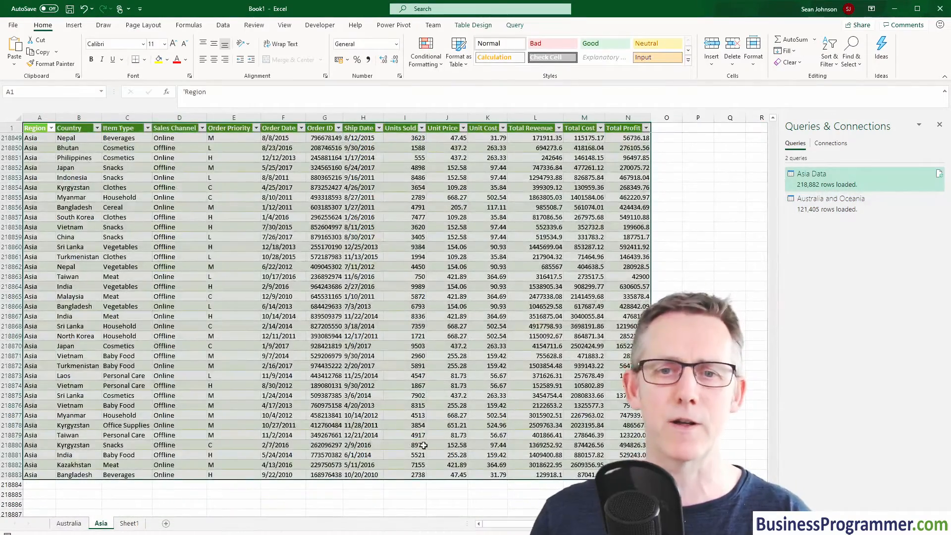
{"action": "left_click", "coordinate": [302, 366]}
{"action": "mouse_move", "coordinate": [821, 205]}
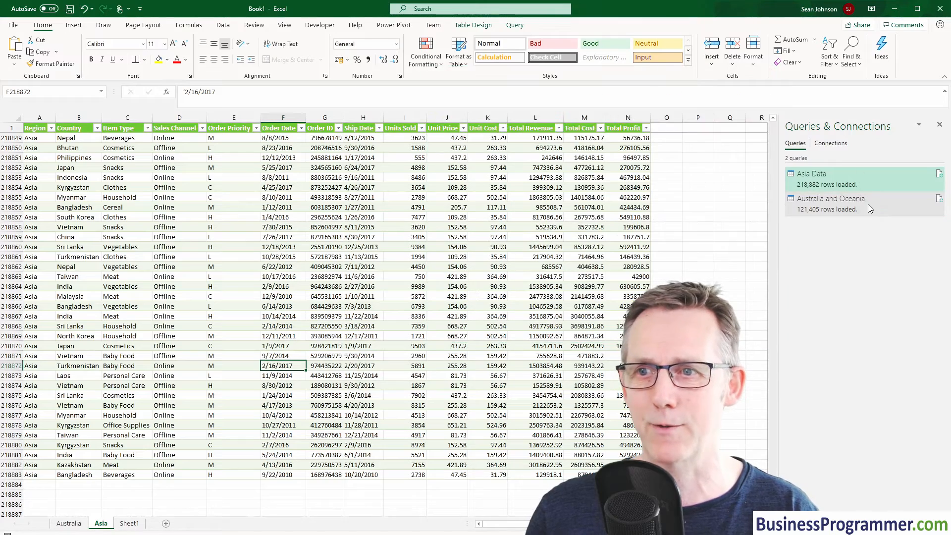
{"action": "left_click", "coordinate": [827, 203]}
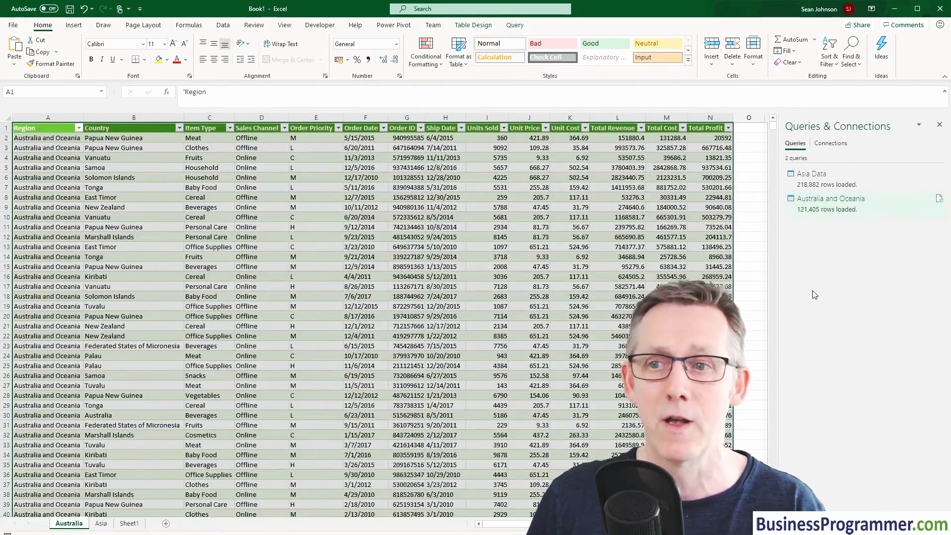
{"action": "left_click", "coordinate": [267, 365]}
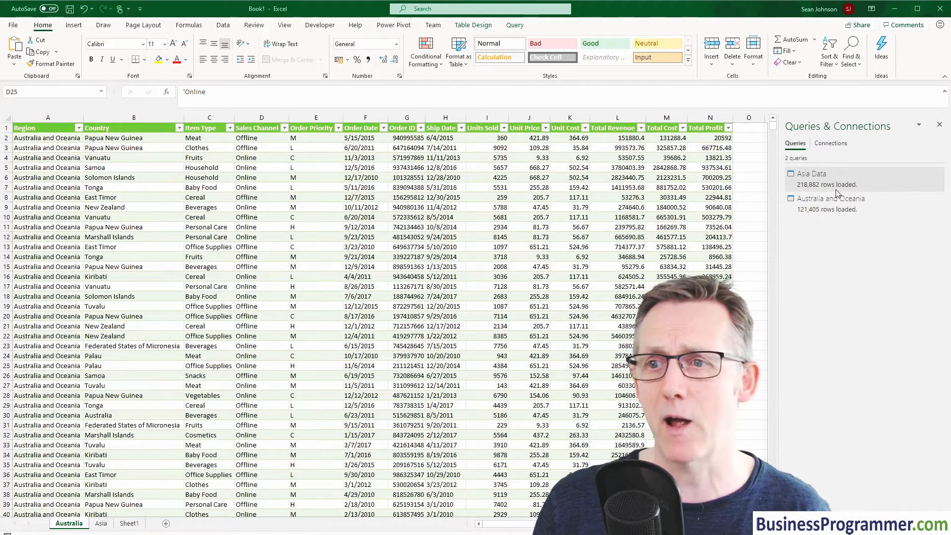
{"action": "left_click", "coordinate": [848, 247]}
Make another duplicate of the Asia Data query for editing
{"action": "left_click", "coordinate": [825, 182]}
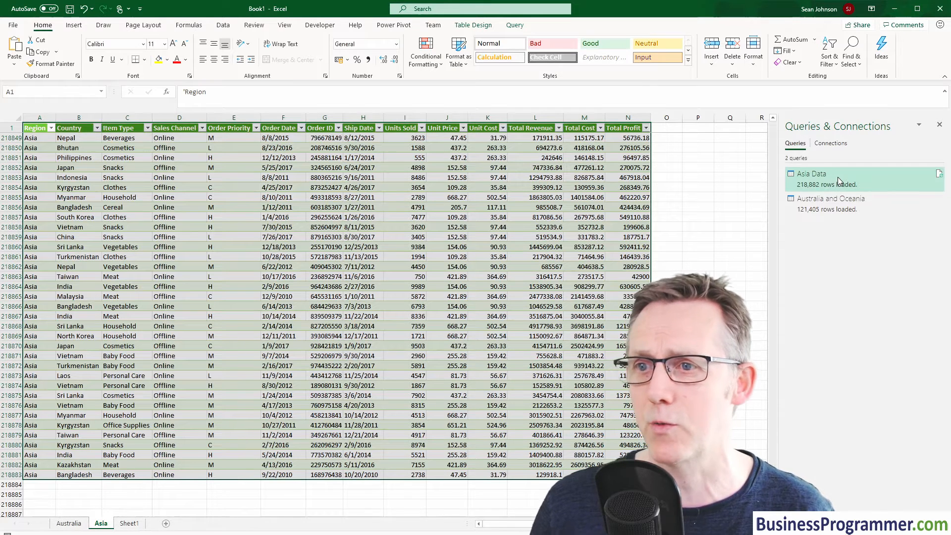
{"action": "right_click", "coordinate": [838, 177]}
{"action": "left_click", "coordinate": [868, 269]}
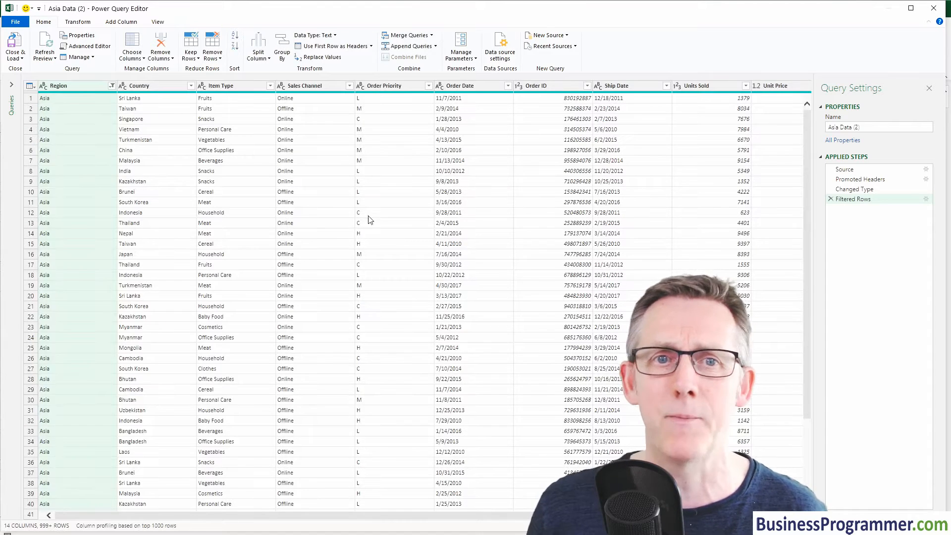
Remove the columns from Sales Channel through Units Sold, plus Unit Price and Unit Cost, from the duplicated query
{"action": "left_click", "coordinate": [319, 89]}
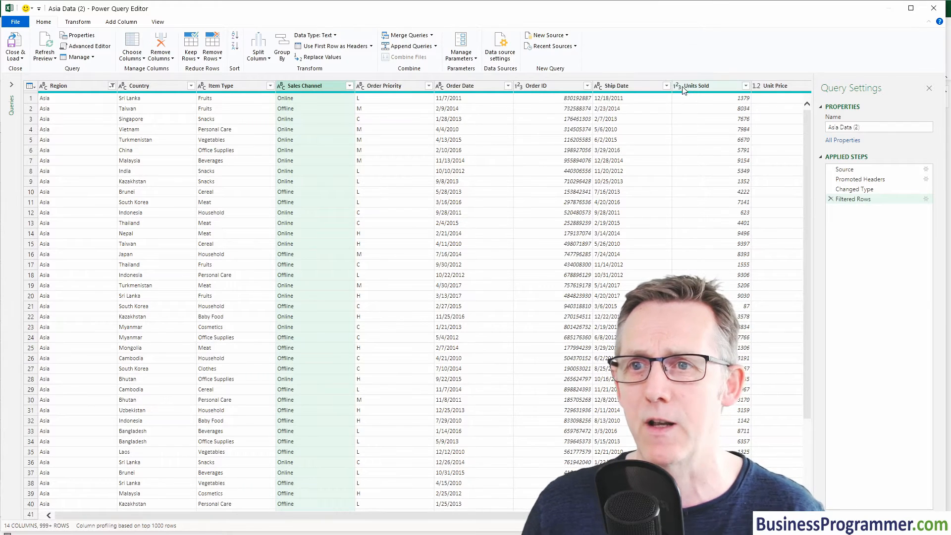
{"action": "left_click", "coordinate": [713, 86], "text": "shift"}
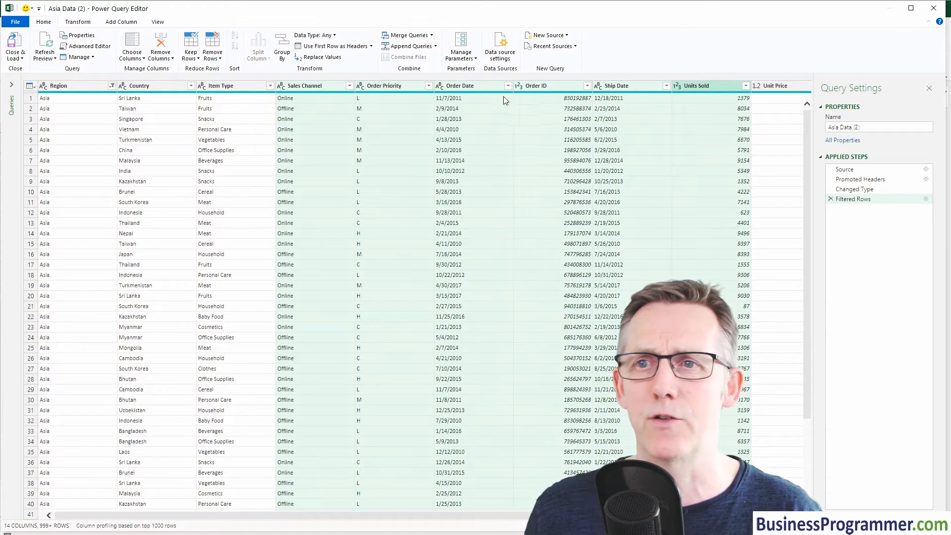
{"action": "left_click", "coordinate": [158, 46]}
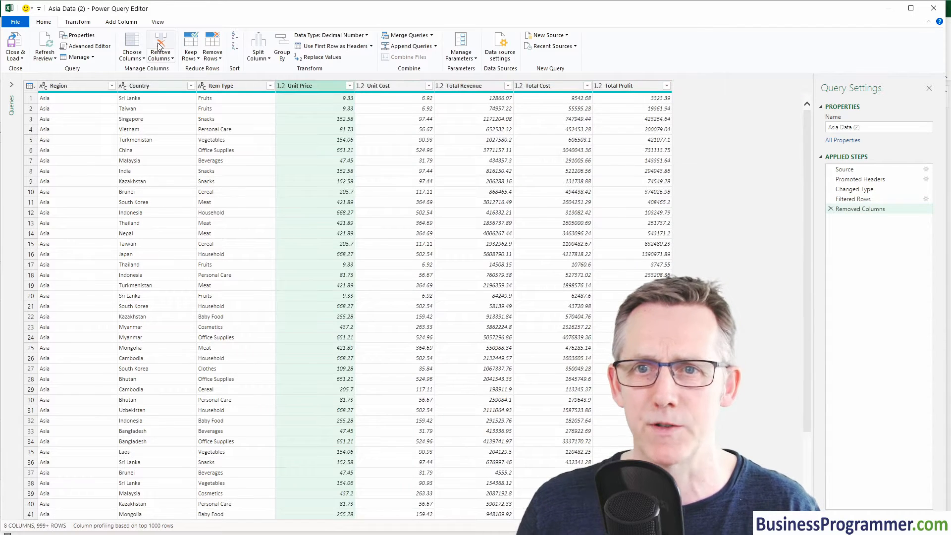
{"action": "left_click", "coordinate": [315, 88]}
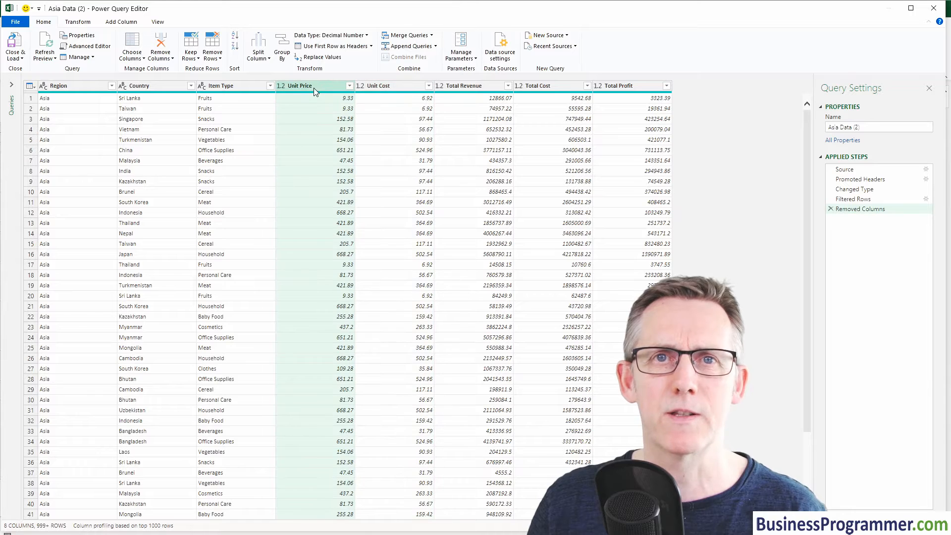
{"action": "left_click", "coordinate": [387, 87], "text": "ctrl"}
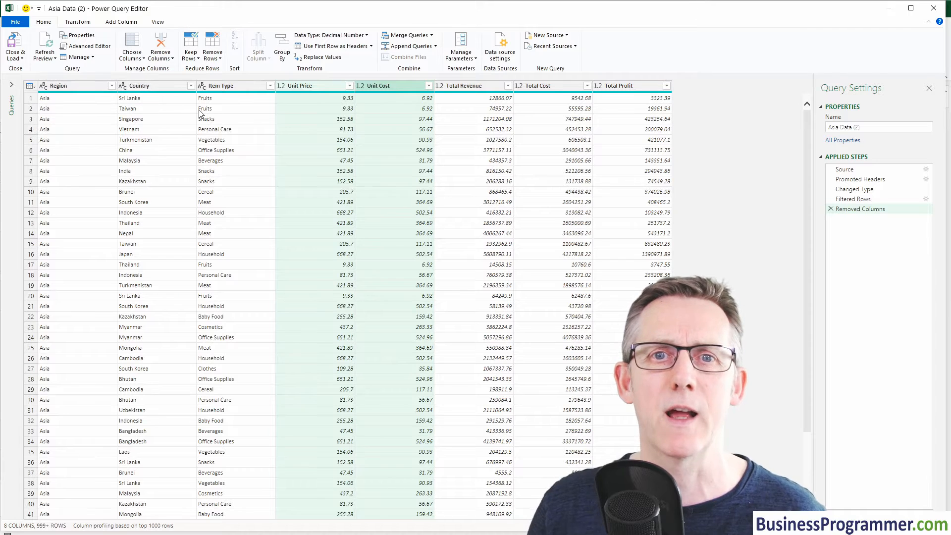
{"action": "left_click", "coordinate": [159, 46]}
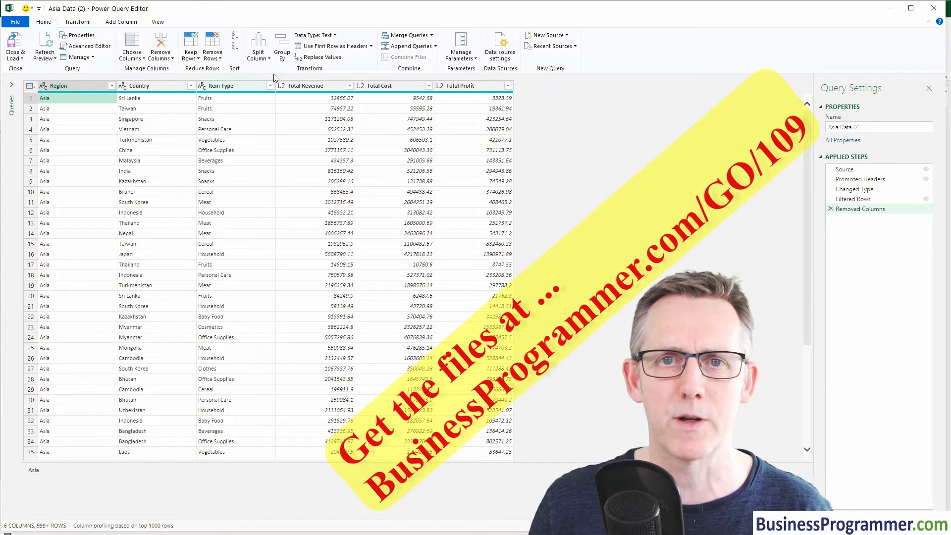
Start an advanced Group By on the duplicated Asia query with Region, Country and Item Type as grouping columns
{"action": "left_click", "coordinate": [282, 49]}
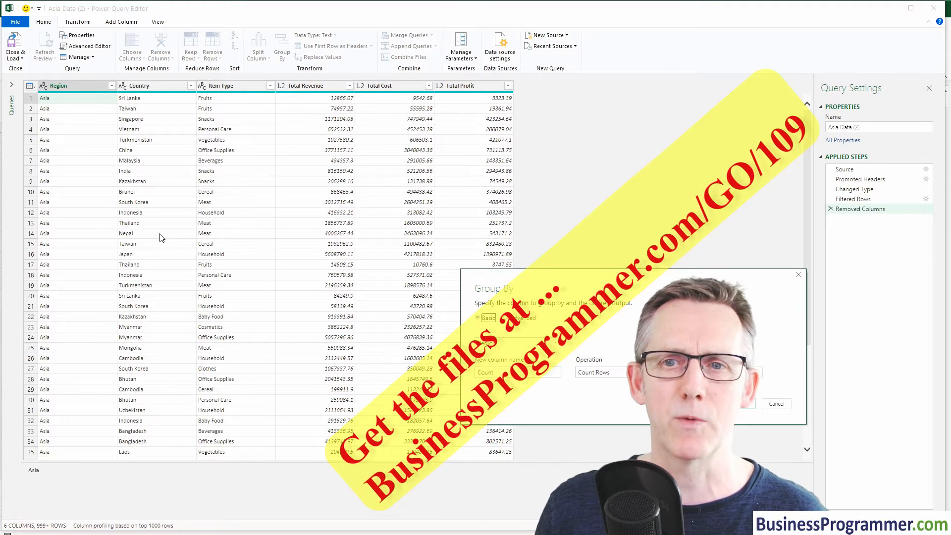
{"action": "left_click_drag", "start_coordinate": [297, 44], "coordinate": [219, 9]}
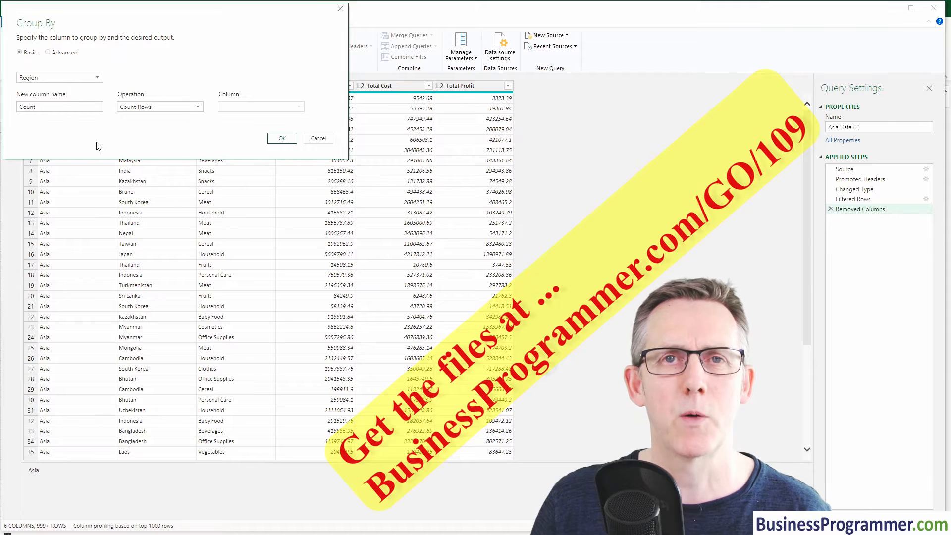
{"action": "left_click", "coordinate": [48, 53]}
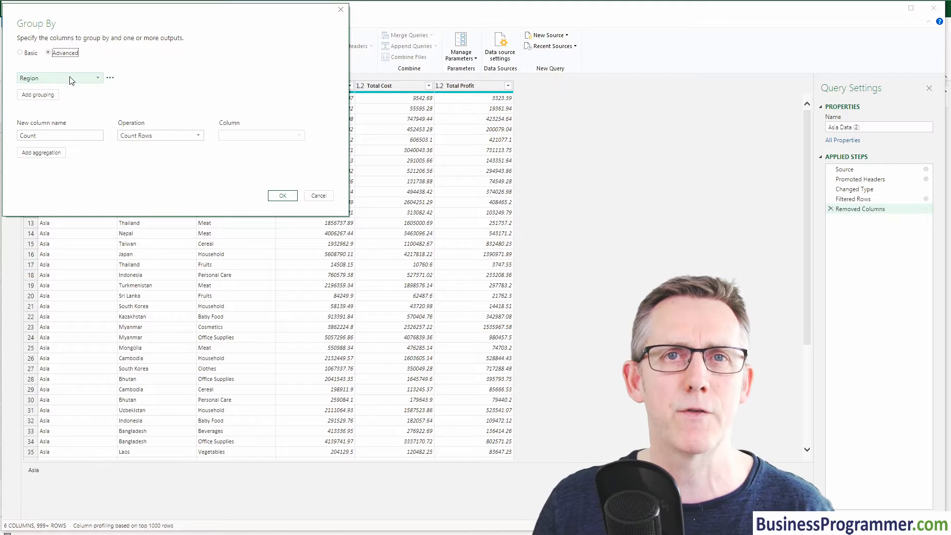
{"action": "left_click", "coordinate": [47, 96]}
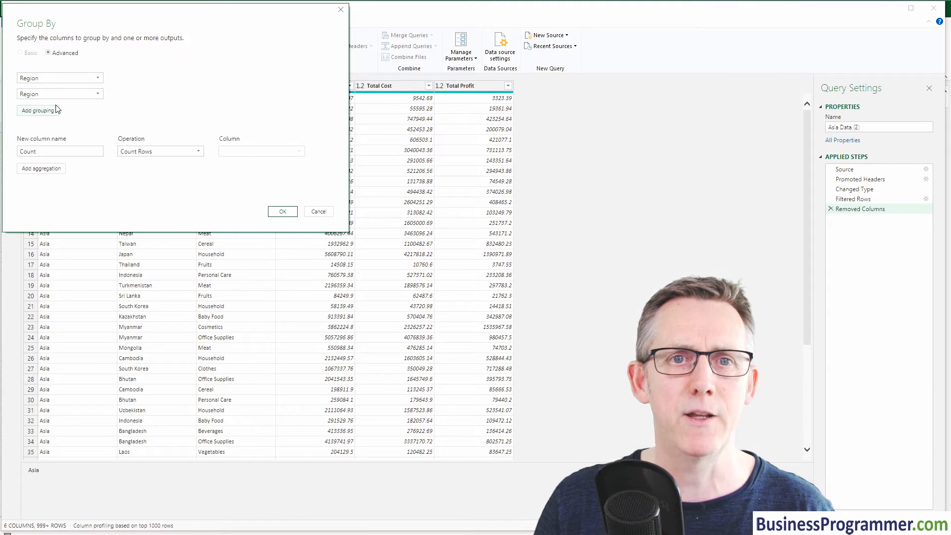
{"action": "left_click", "coordinate": [97, 95]}
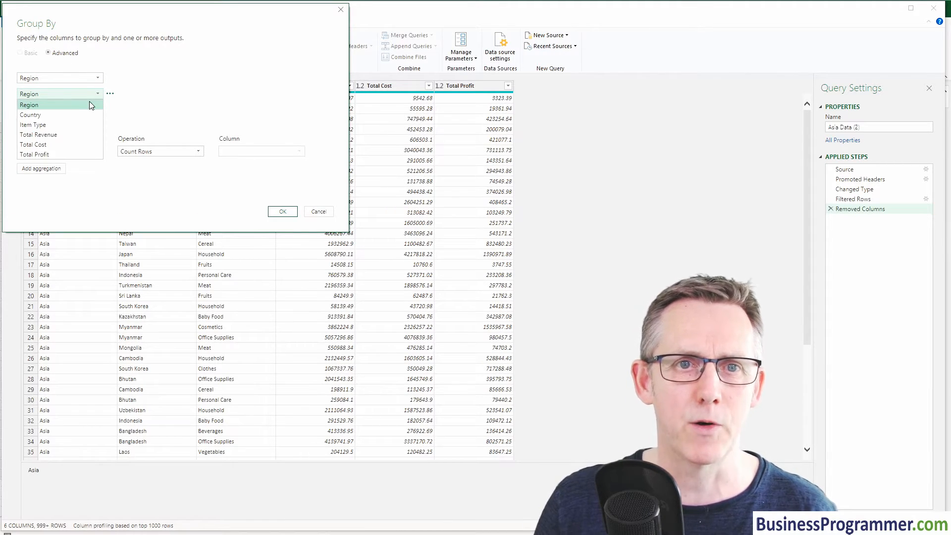
{"action": "left_click", "coordinate": [82, 113]}
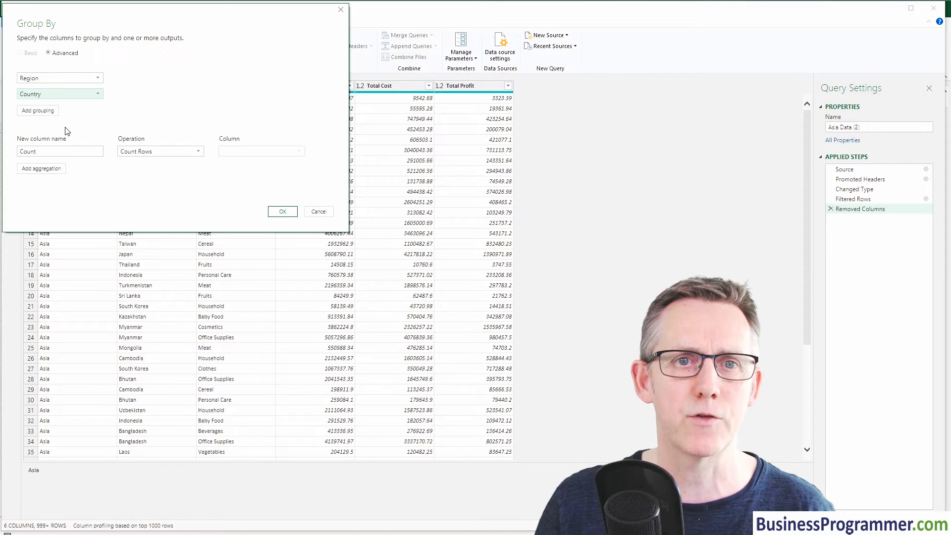
{"action": "left_click", "coordinate": [43, 111]}
{"action": "left_click", "coordinate": [94, 111]}
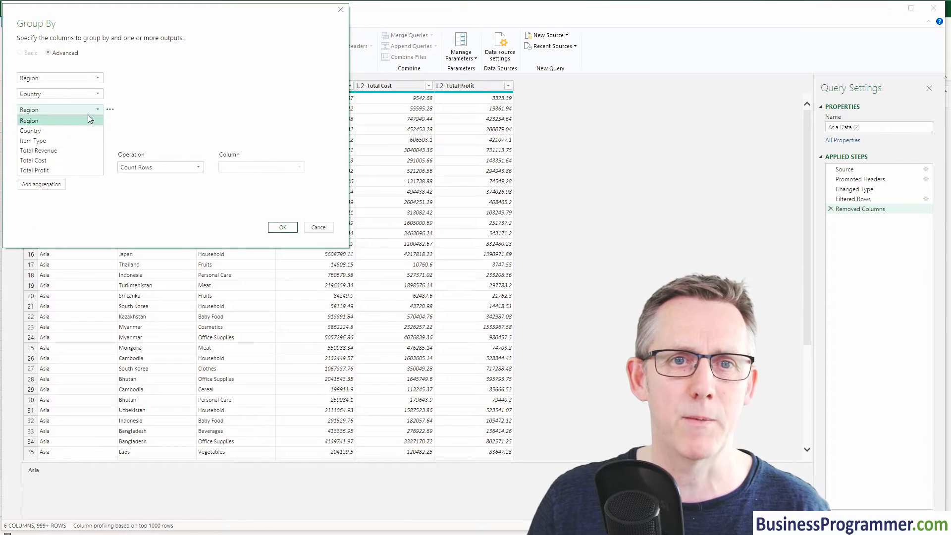
{"action": "left_click", "coordinate": [63, 142]}
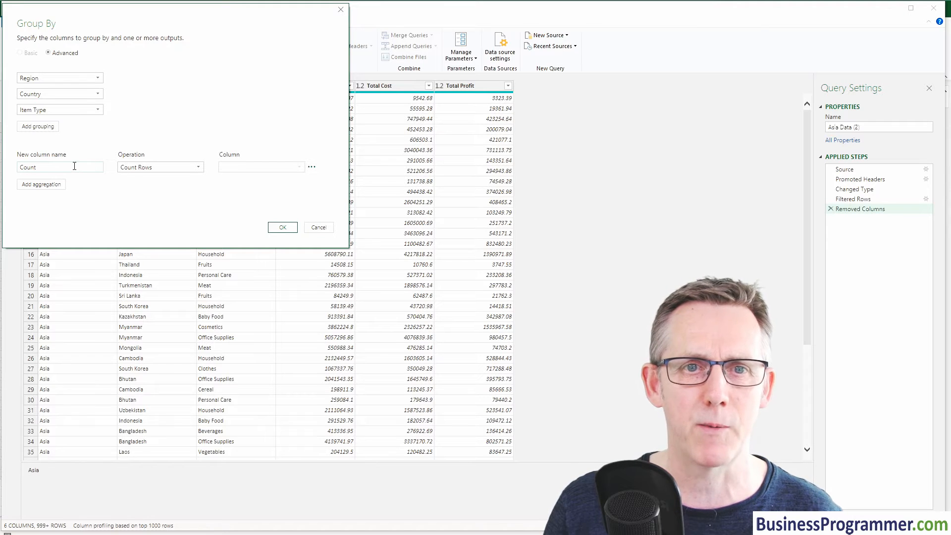
Define the first aggregation as a new column named Costs that sums Total Cost
{"action": "double_click", "coordinate": [75, 167]}
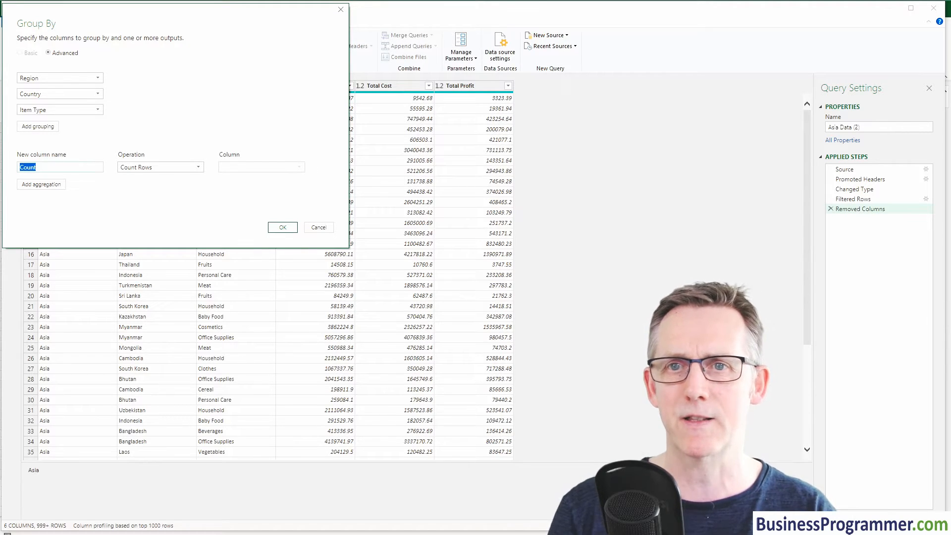
{"action": "type", "text": "C"}
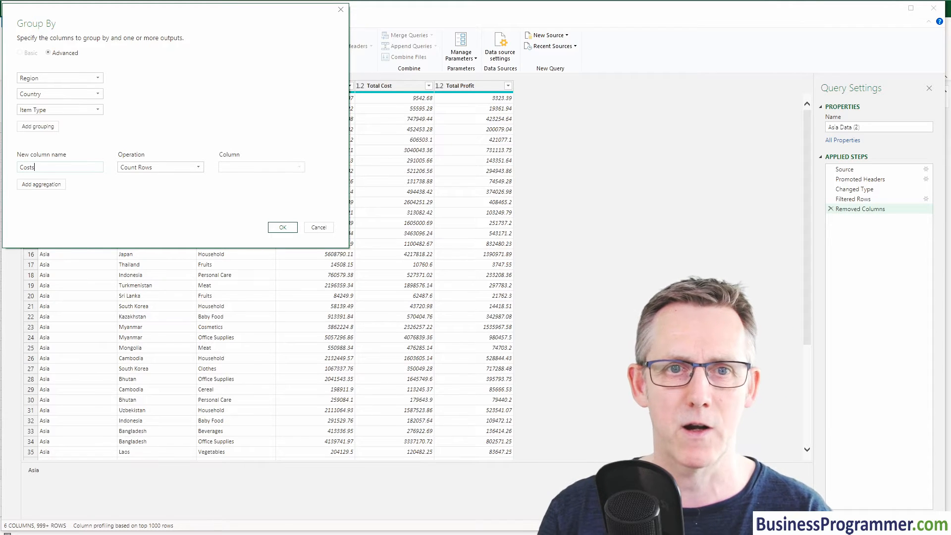
{"action": "left_click", "coordinate": [191, 168]}
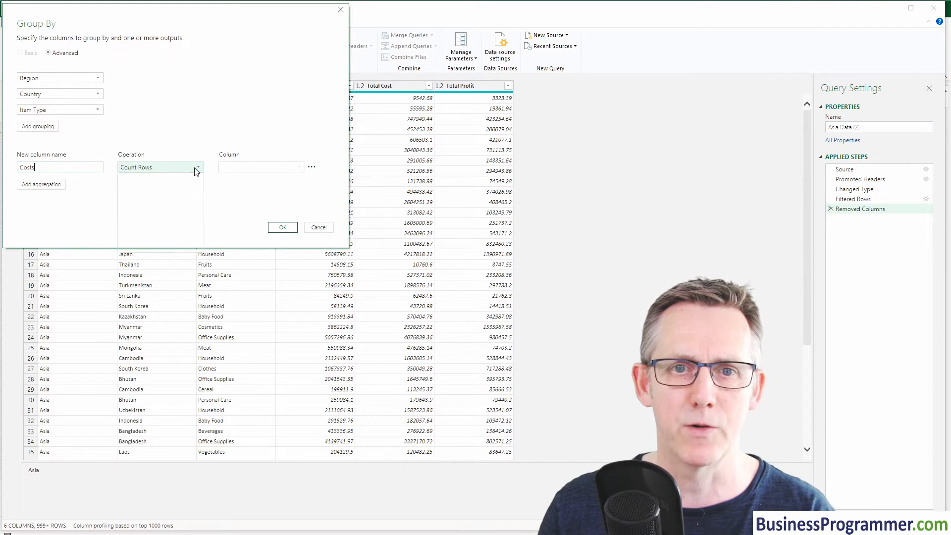
{"action": "left_click", "coordinate": [170, 184]}
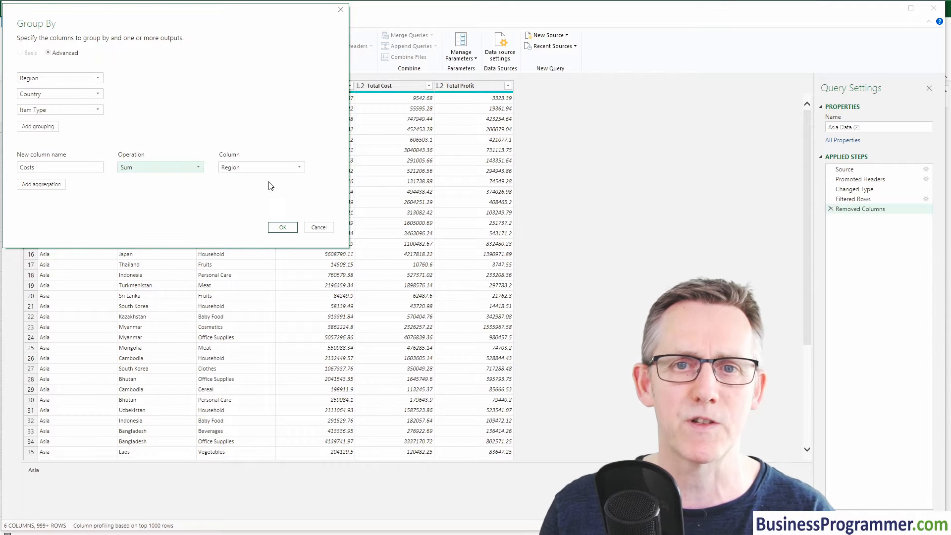
{"action": "left_click", "coordinate": [294, 168]}
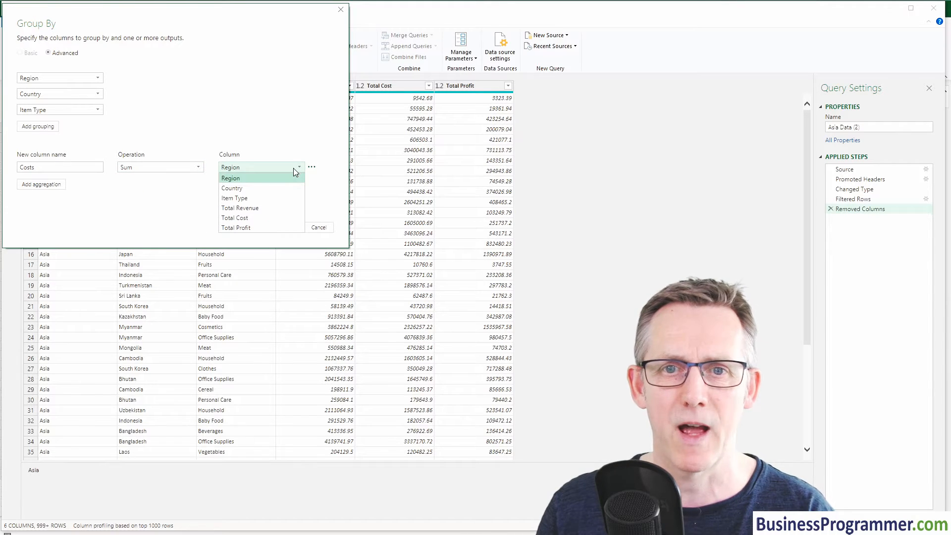
{"action": "left_click", "coordinate": [283, 218]}
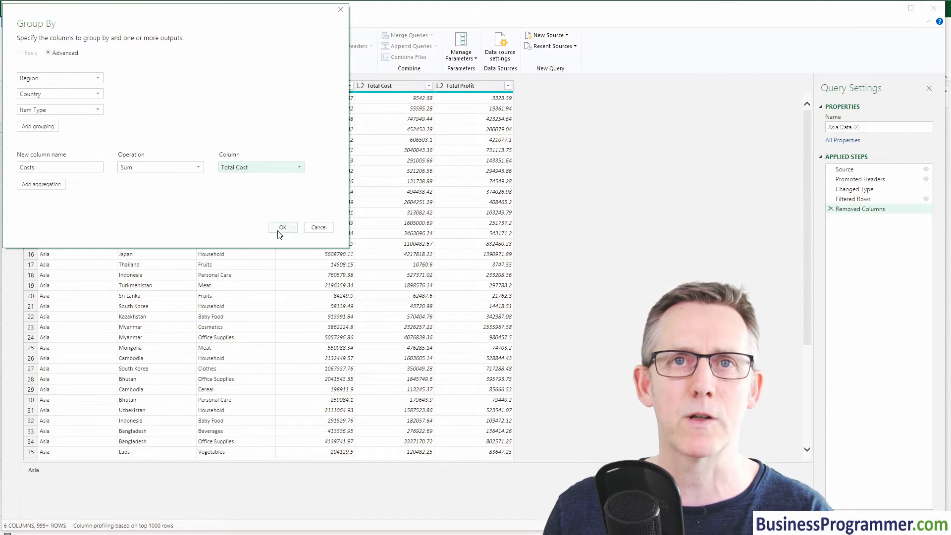
Add a second aggregation named Revenue that sums the Total Revenue column
{"action": "left_click", "coordinate": [38, 186]}
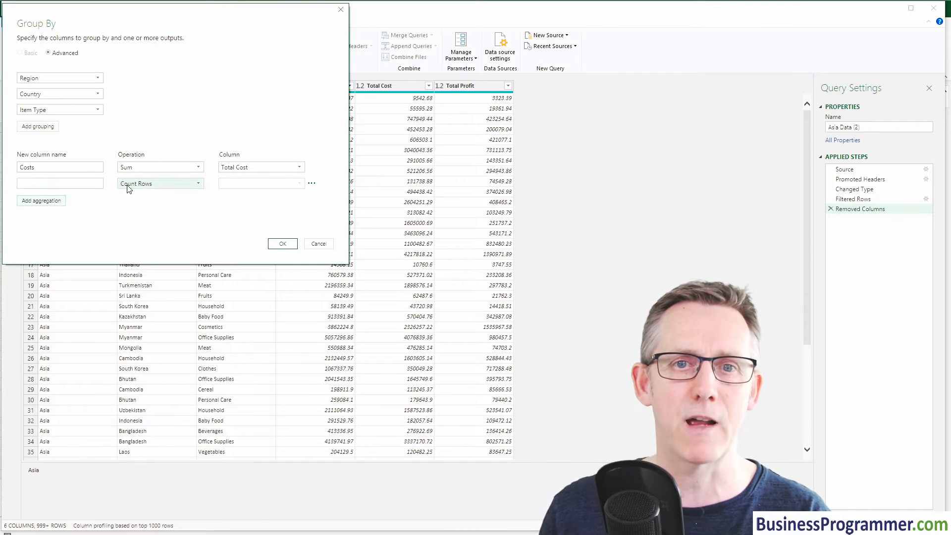
{"action": "left_click", "coordinate": [148, 184]}
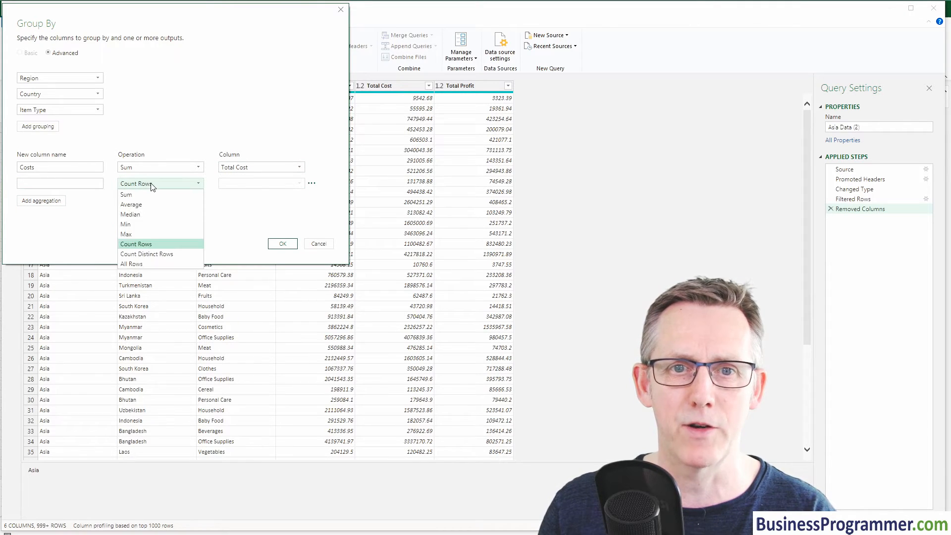
{"action": "left_click", "coordinate": [149, 193]}
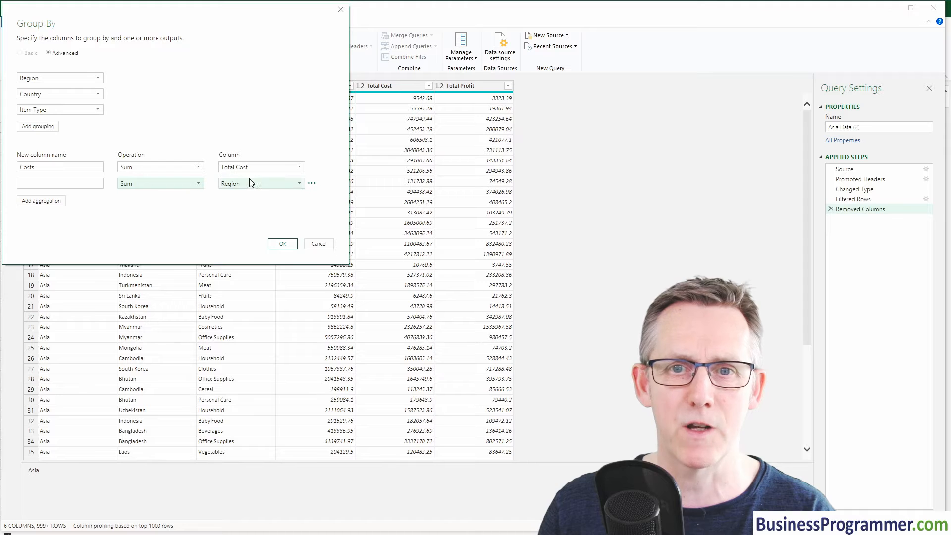
{"action": "left_click", "coordinate": [298, 184]}
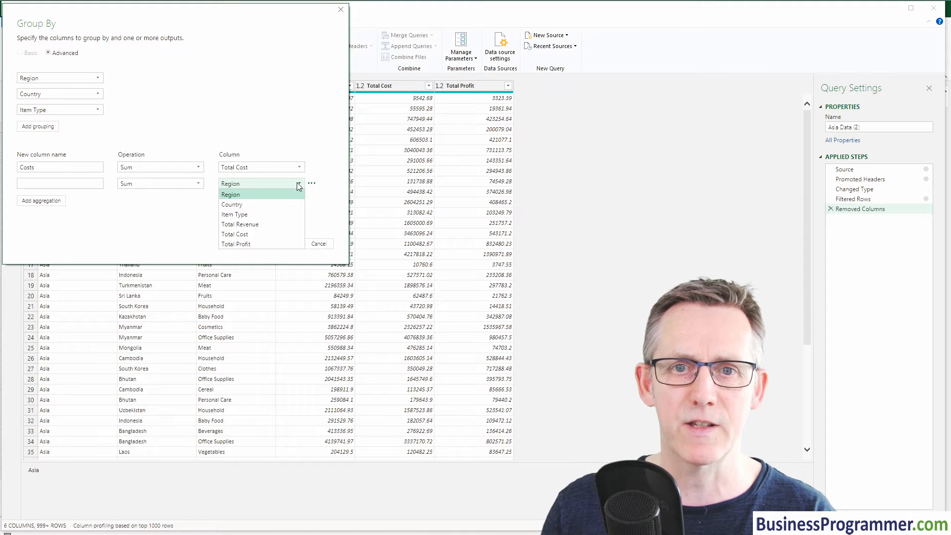
{"action": "left_click", "coordinate": [276, 228]}
{"action": "left_click", "coordinate": [61, 186]}
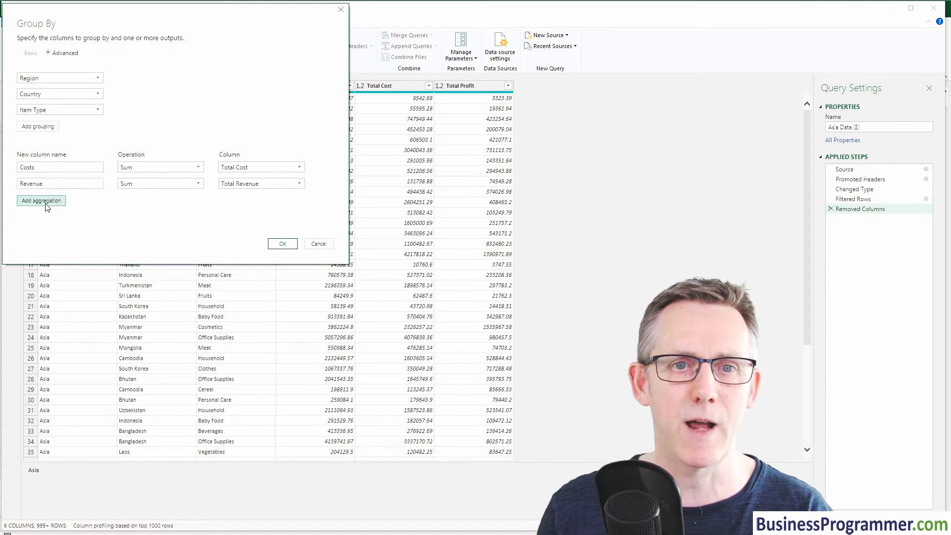
Add a third aggregation named Profit that sums Total Profit, and apply the grouping
{"action": "left_click", "coordinate": [43, 201]}
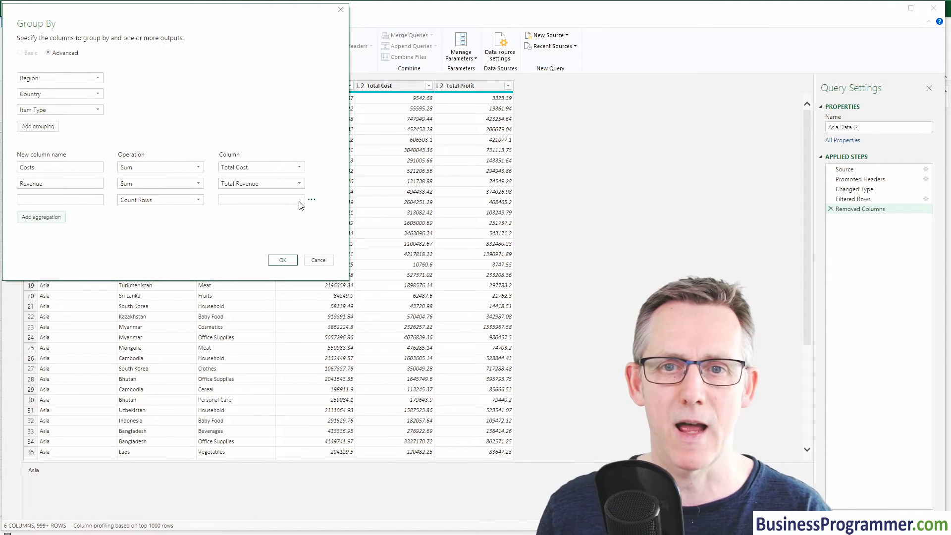
{"action": "left_click", "coordinate": [198, 199]}
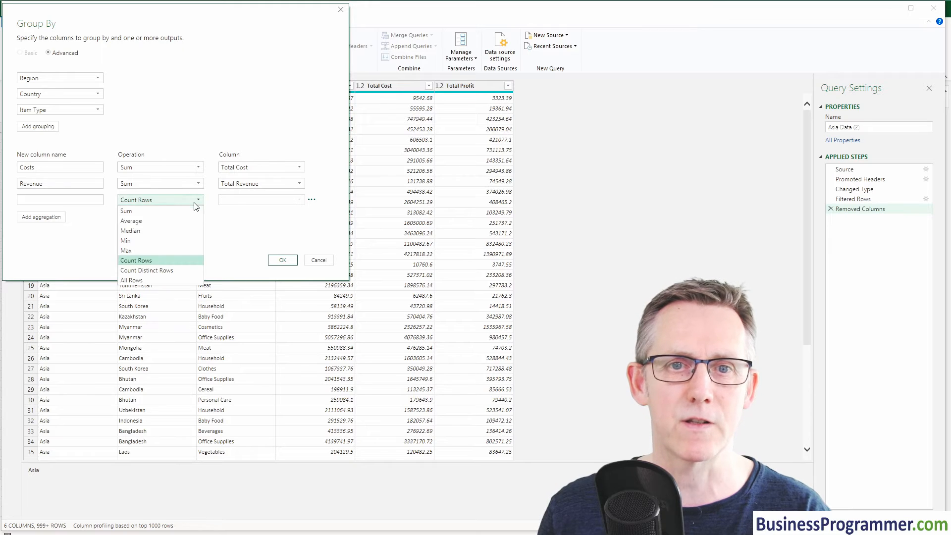
{"action": "left_click", "coordinate": [156, 210]}
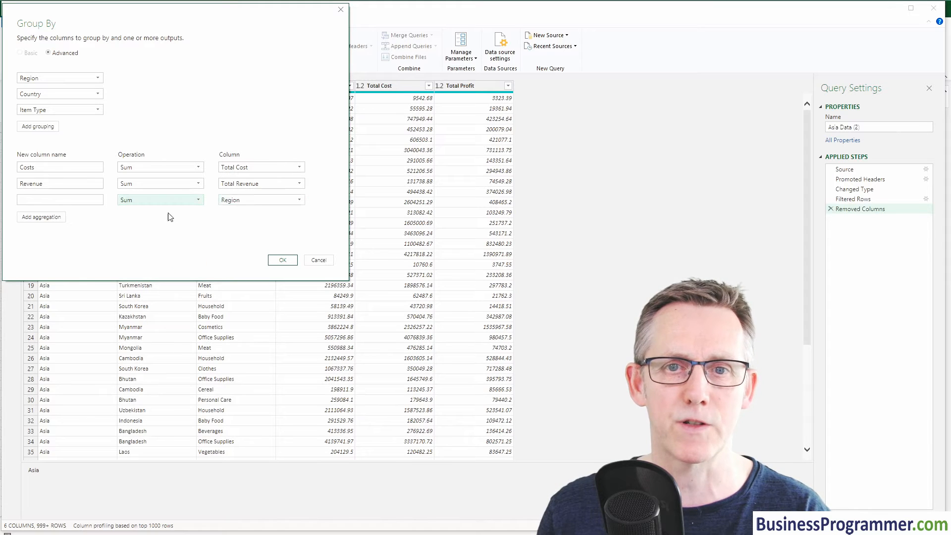
{"action": "left_click", "coordinate": [298, 201]}
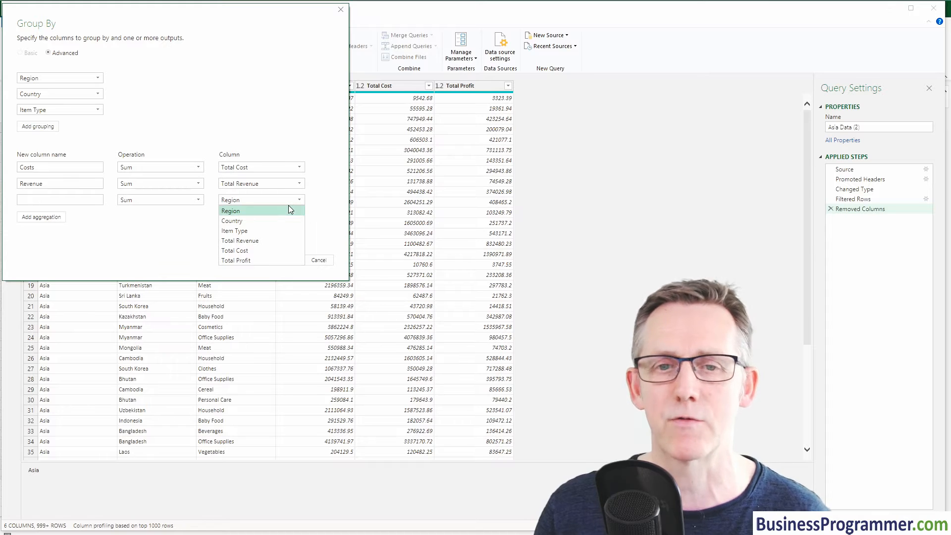
{"action": "left_click", "coordinate": [271, 262]}
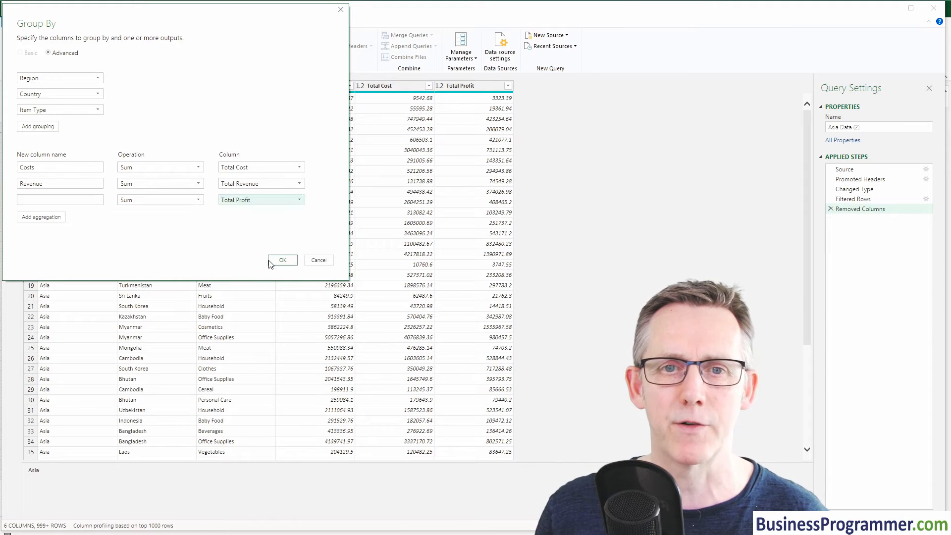
{"action": "left_click", "coordinate": [40, 200]}
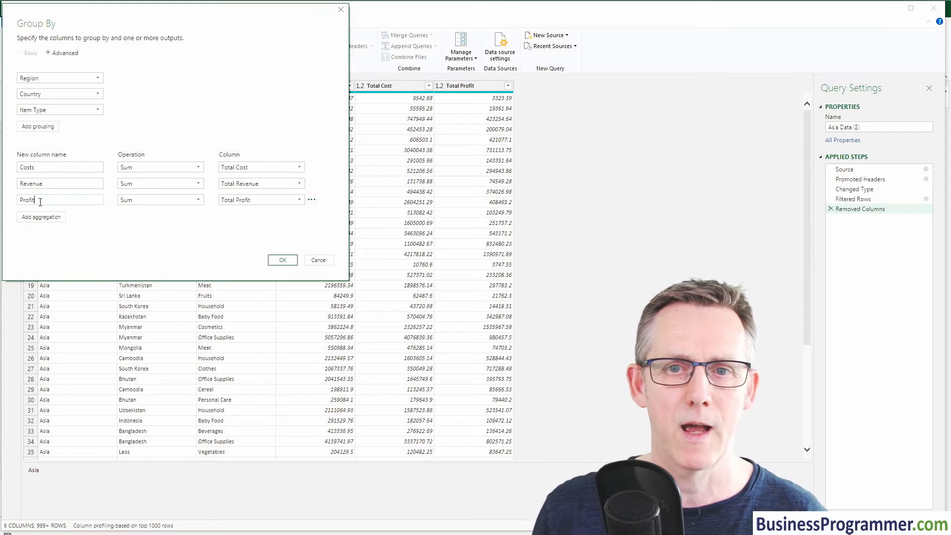
{"action": "left_click", "coordinate": [282, 261]}
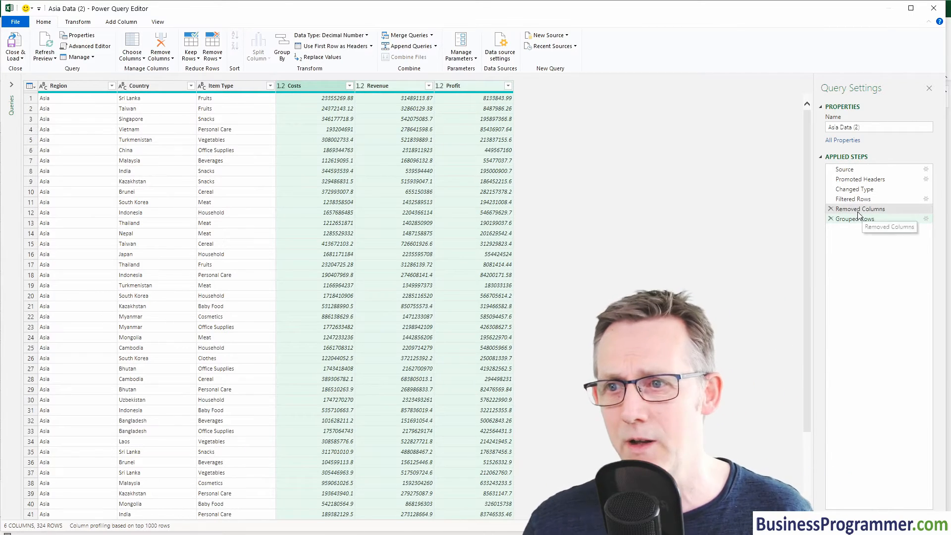
Review the query's applied steps one by one from Source through Grouped Rows to examine the data at each stage
{"action": "left_click", "coordinate": [854, 169]}
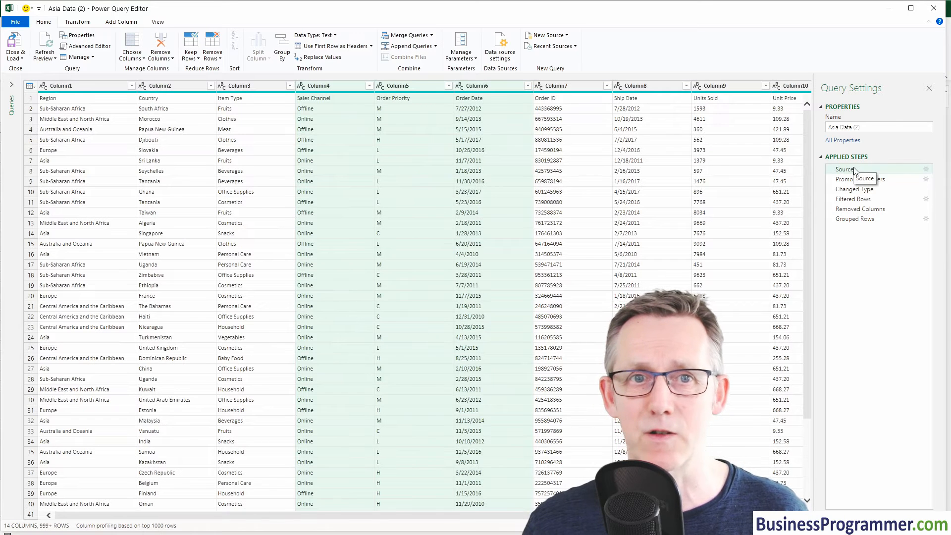
{"action": "left_click", "coordinate": [863, 180]}
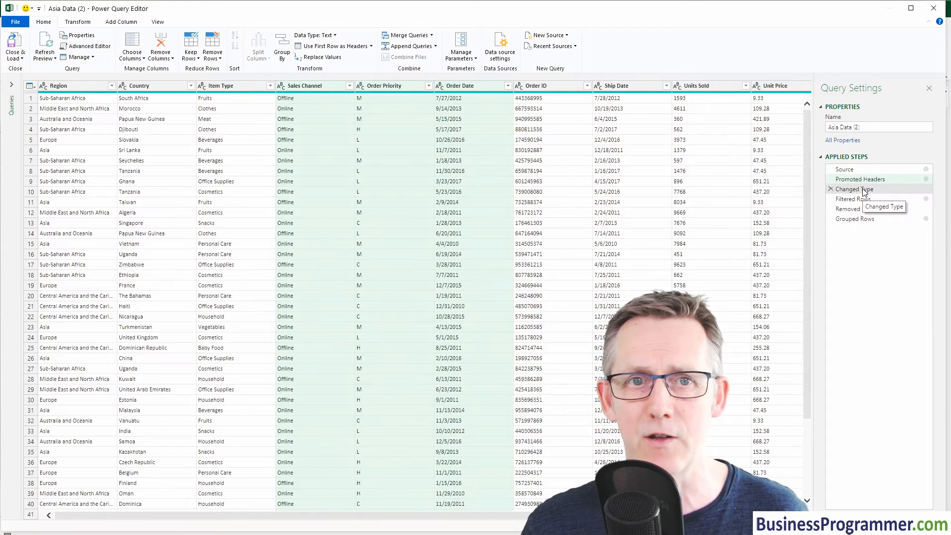
{"action": "left_click", "coordinate": [864, 189]}
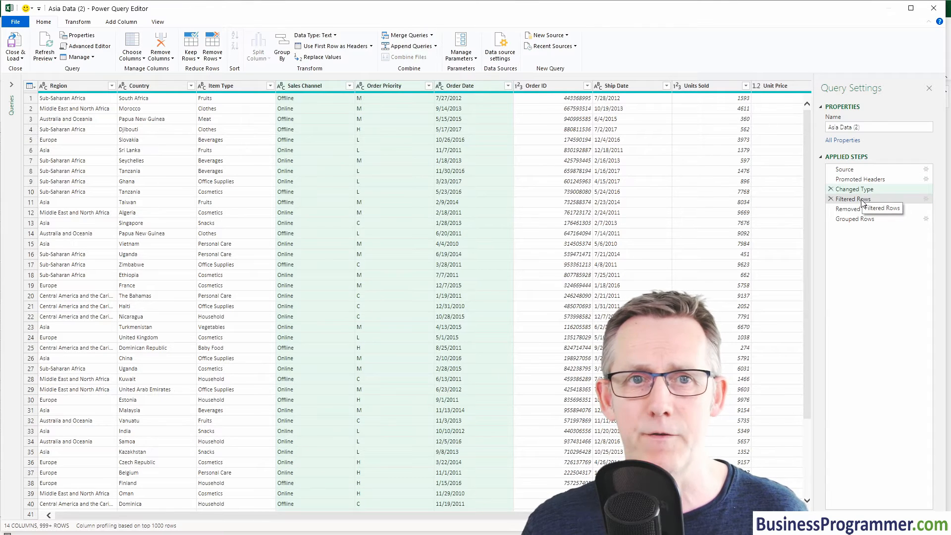
{"action": "left_click", "coordinate": [863, 200]}
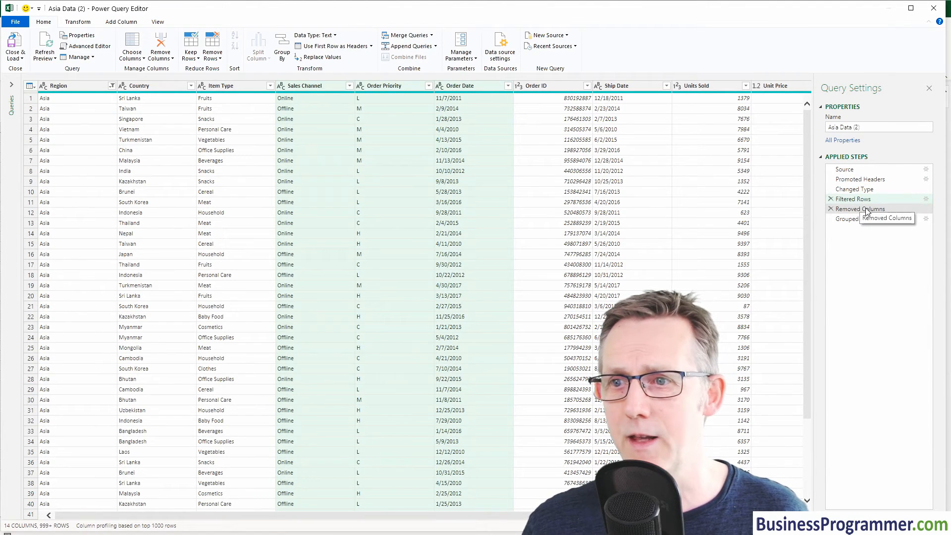
{"action": "left_click", "coordinate": [859, 210]}
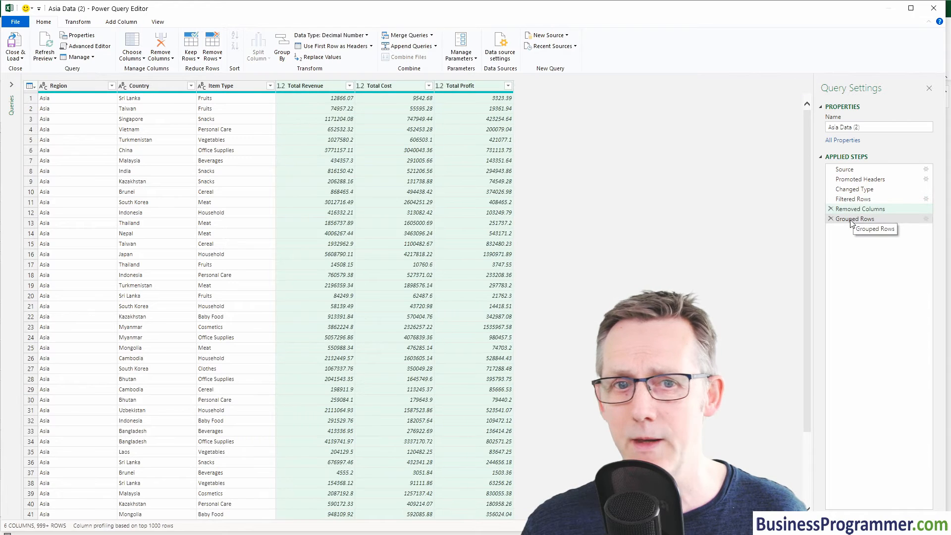
{"action": "left_click", "coordinate": [852, 220]}
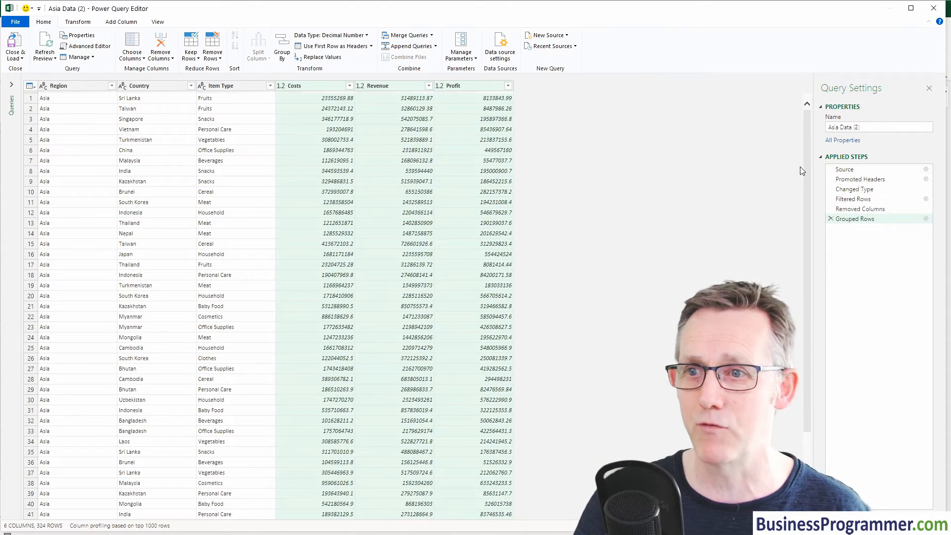
Look through the grouped Asia rows down to the end of the table
{"action": "scroll", "coordinate": [796, 333], "scroll_direction": "down", "scroll_amount": 13}
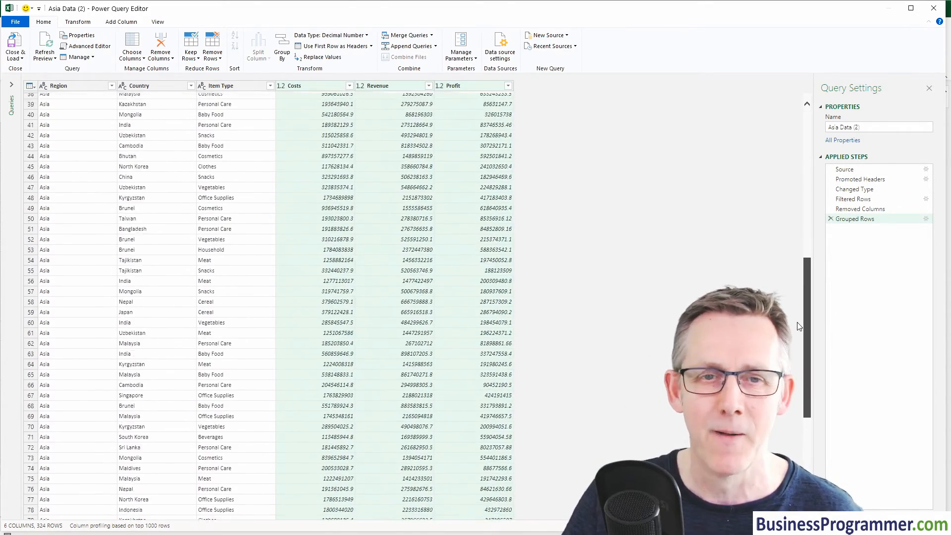
{"action": "left_click_drag", "start_coordinate": [796, 333], "coordinate": [783, 479]}
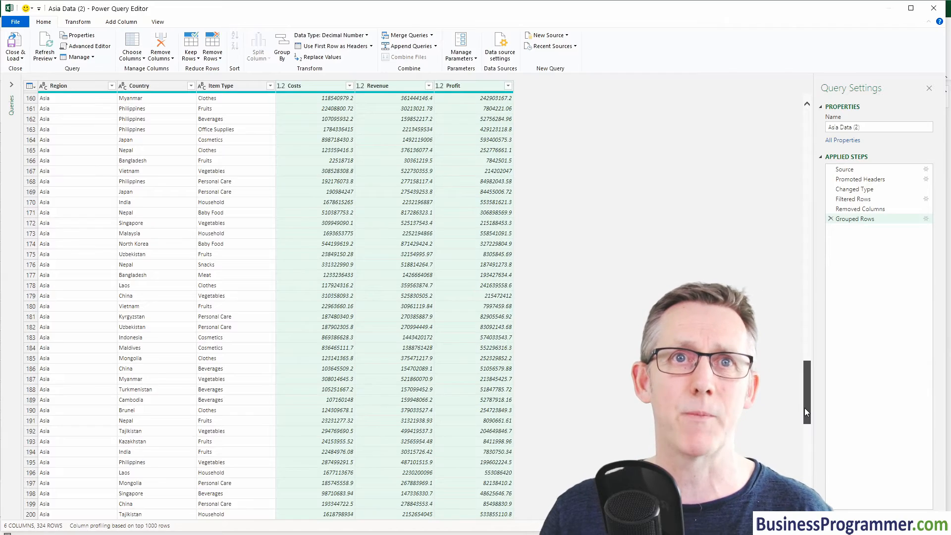
{"action": "left_click_drag", "start_coordinate": [804, 412], "coordinate": [810, 505]}
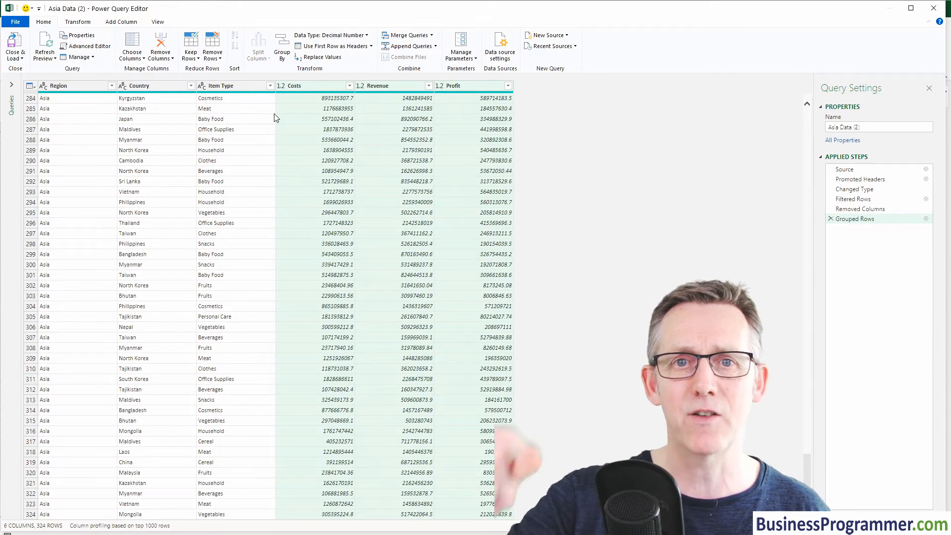
Check the item types available in the Item Type column and compare the data at the Filtered Rows and Grouped Rows steps
{"action": "left_click", "coordinate": [270, 85]}
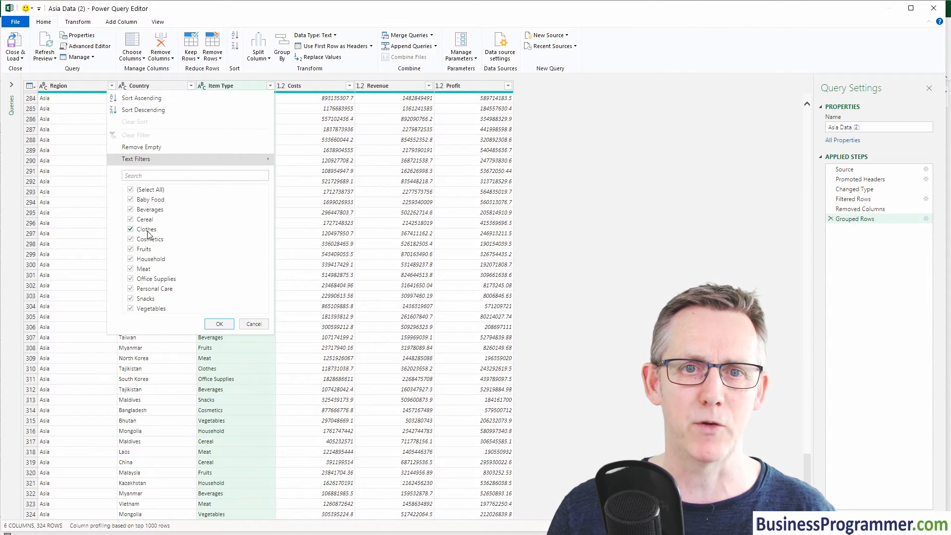
{"action": "left_click", "coordinate": [256, 325]}
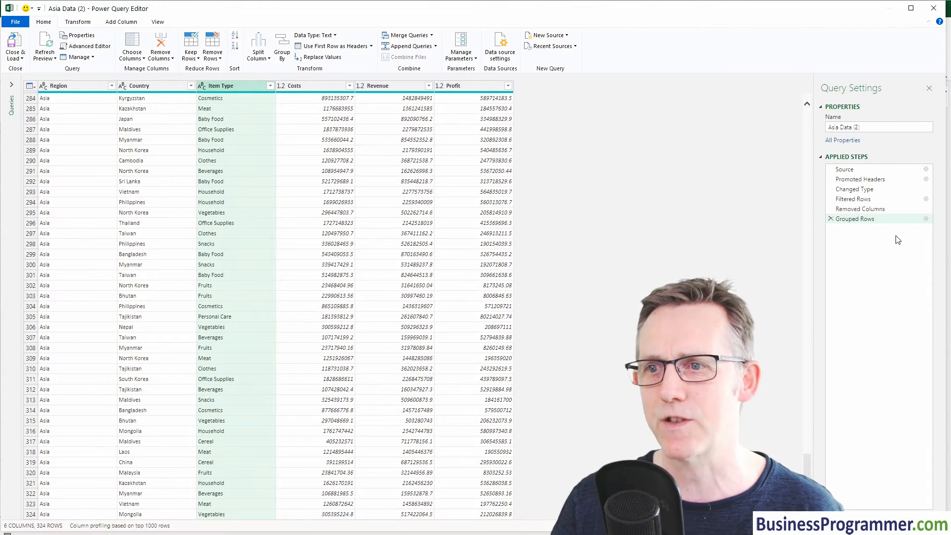
{"action": "left_click", "coordinate": [867, 199]}
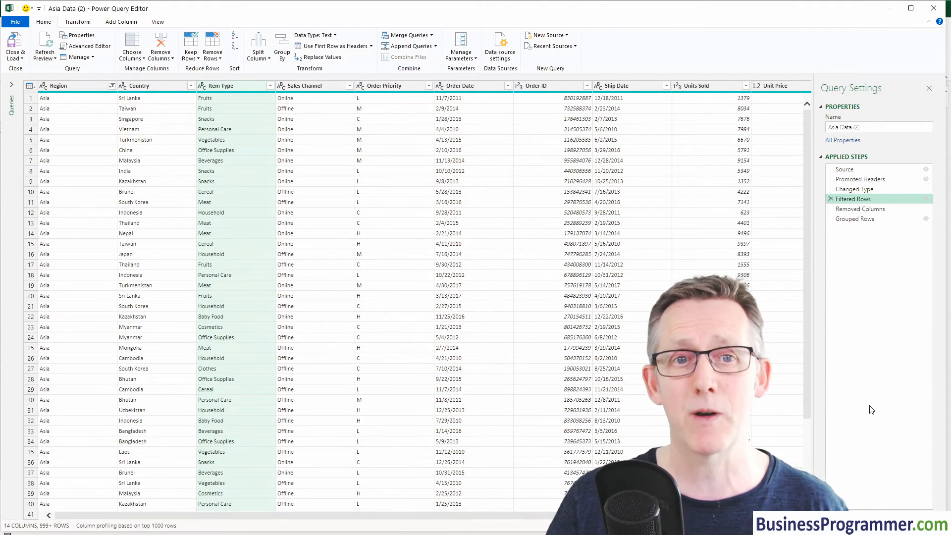
{"action": "left_click", "coordinate": [855, 221]}
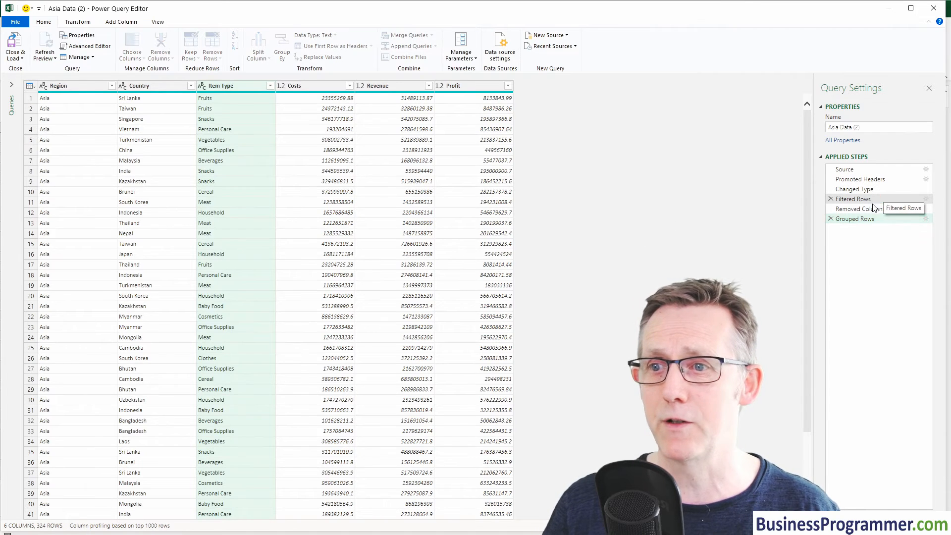
Delete the Filtered Rows step from the query's applied steps so the summary is not restricted to Asia
{"action": "left_click", "coordinate": [855, 199]}
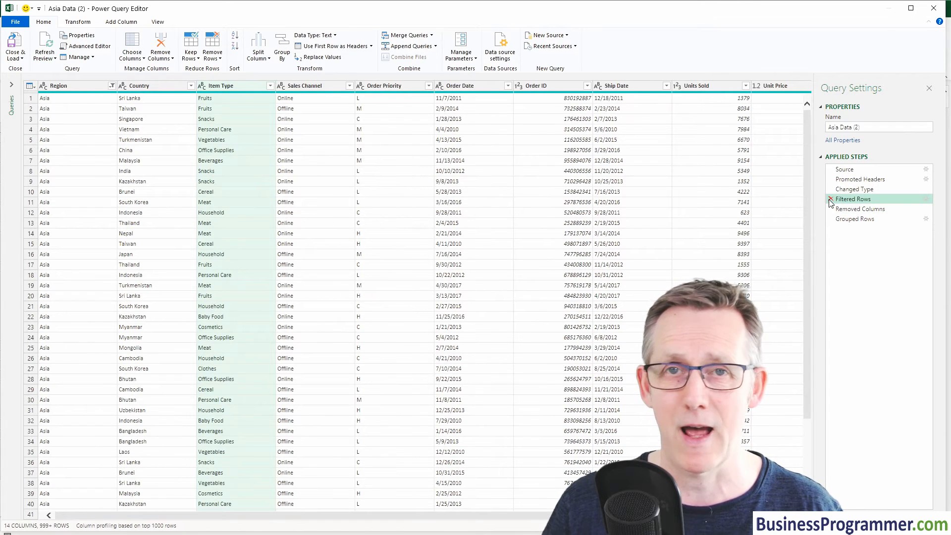
{"action": "left_click", "coordinate": [831, 200]}
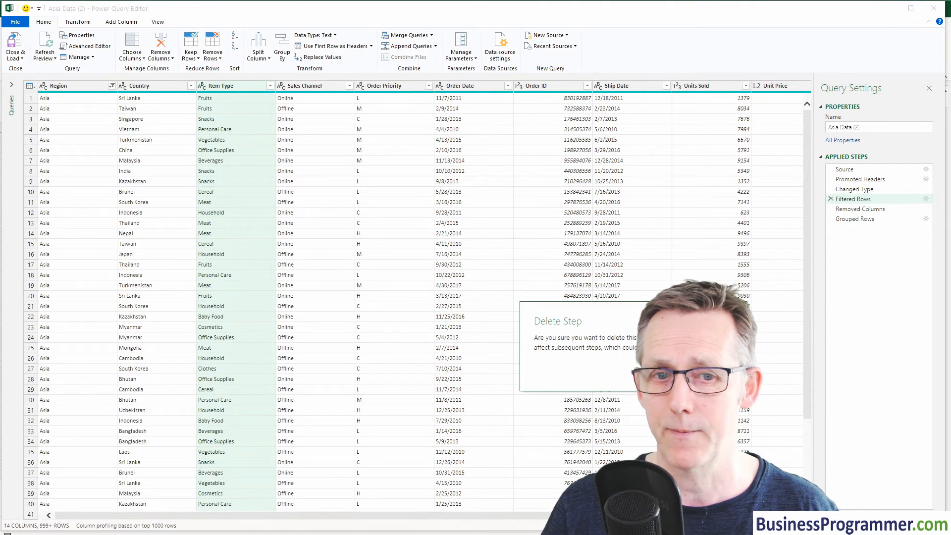
{"action": "left_click", "coordinate": [665, 374]}
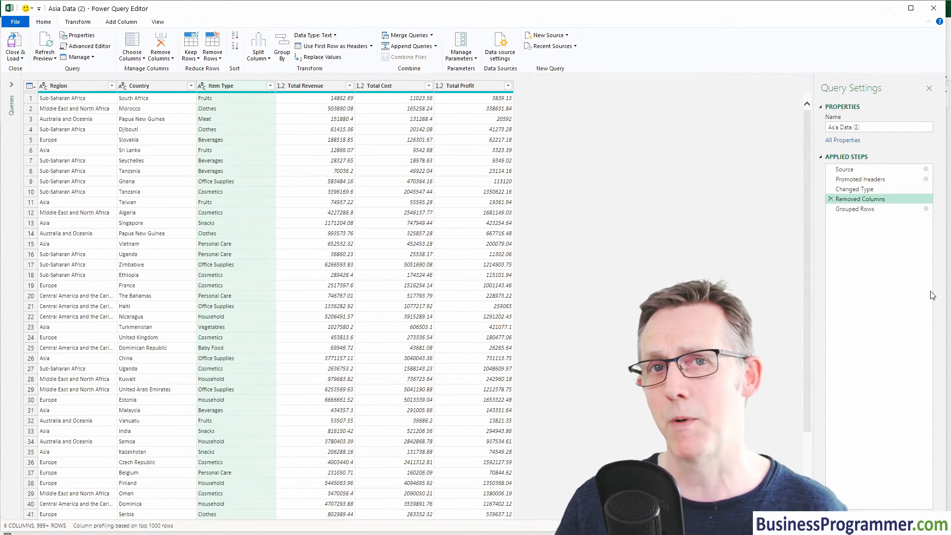
Review the data at each remaining applied step, from Source through Grouped Rows
{"action": "left_click", "coordinate": [848, 170]}
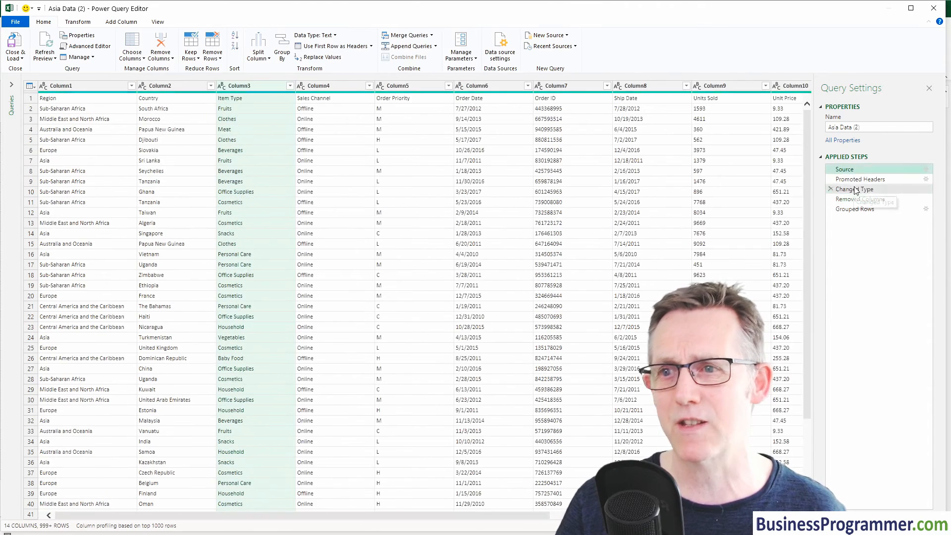
{"action": "left_click", "coordinate": [855, 179]}
{"action": "left_click", "coordinate": [856, 189]}
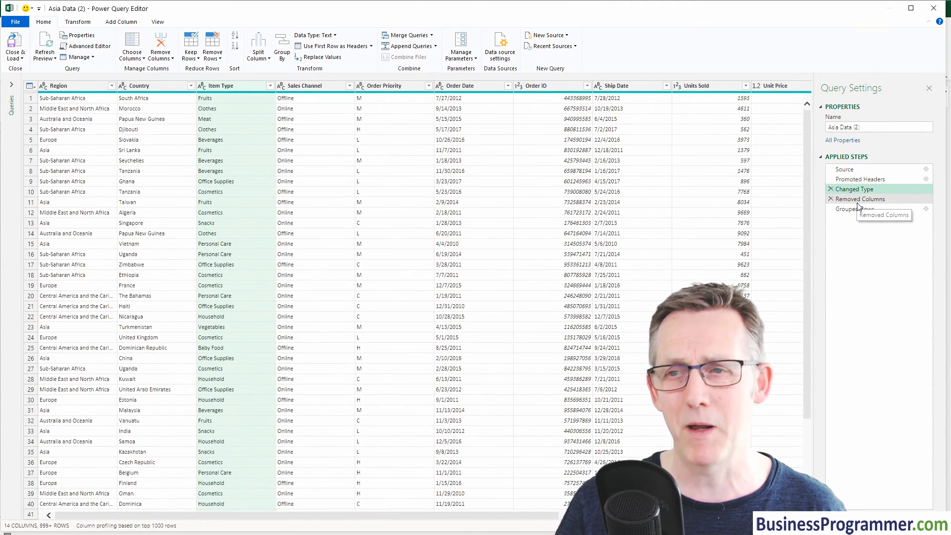
{"action": "left_click", "coordinate": [860, 200]}
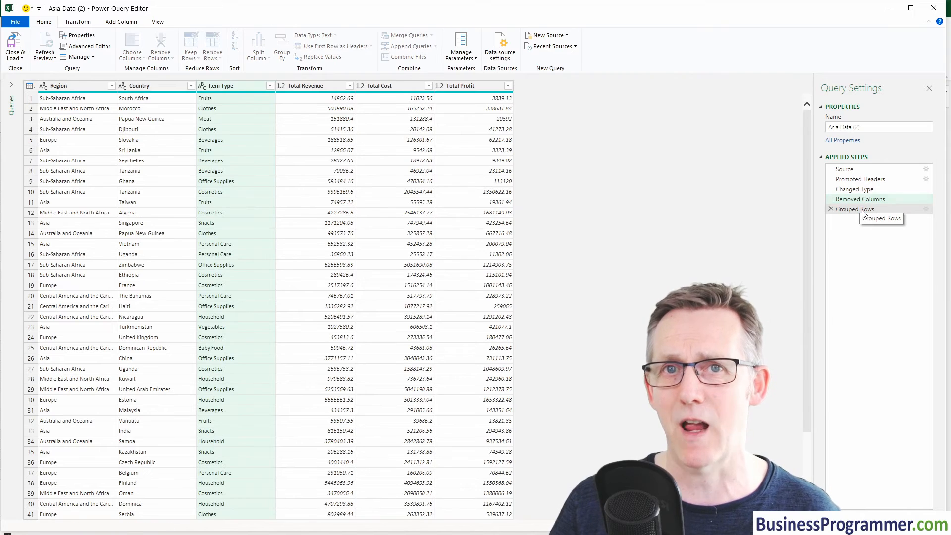
{"action": "left_click", "coordinate": [863, 210]}
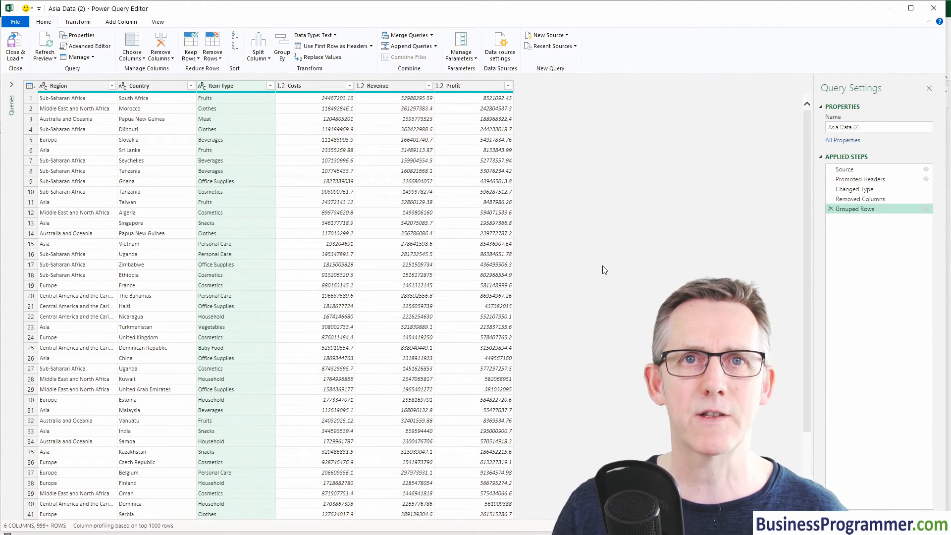
Sort the grouped rows in ascending order by Region, Country and Item Type, in that order
{"action": "left_click", "coordinate": [113, 86]}
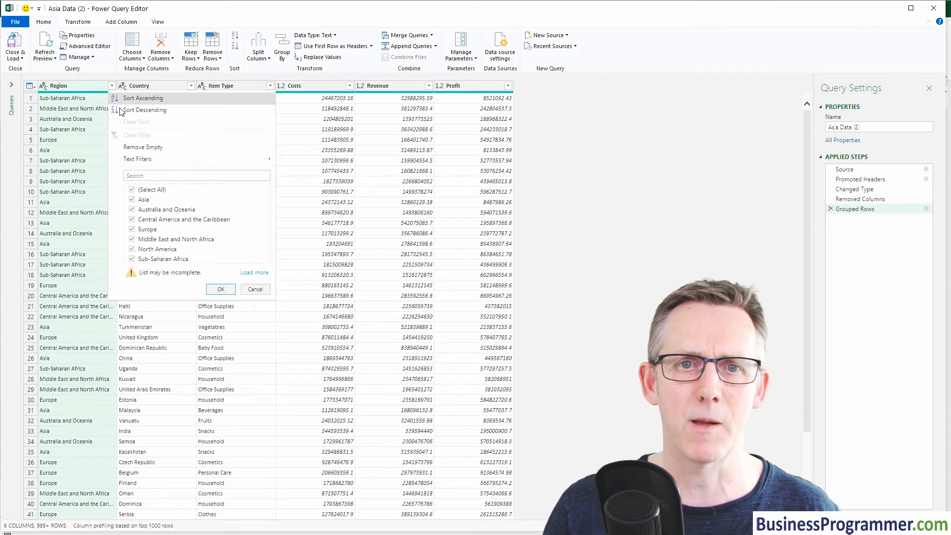
{"action": "left_click", "coordinate": [144, 98]}
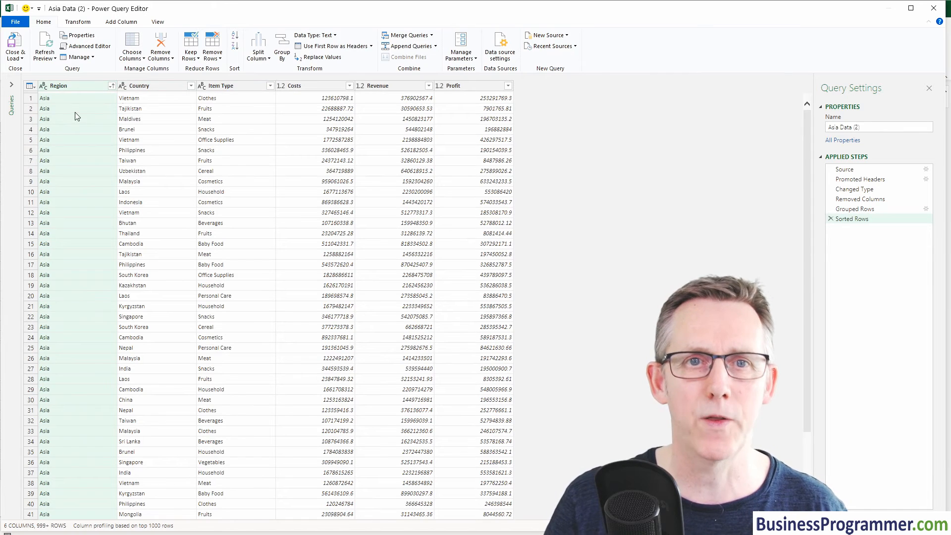
{"action": "left_click", "coordinate": [192, 86]}
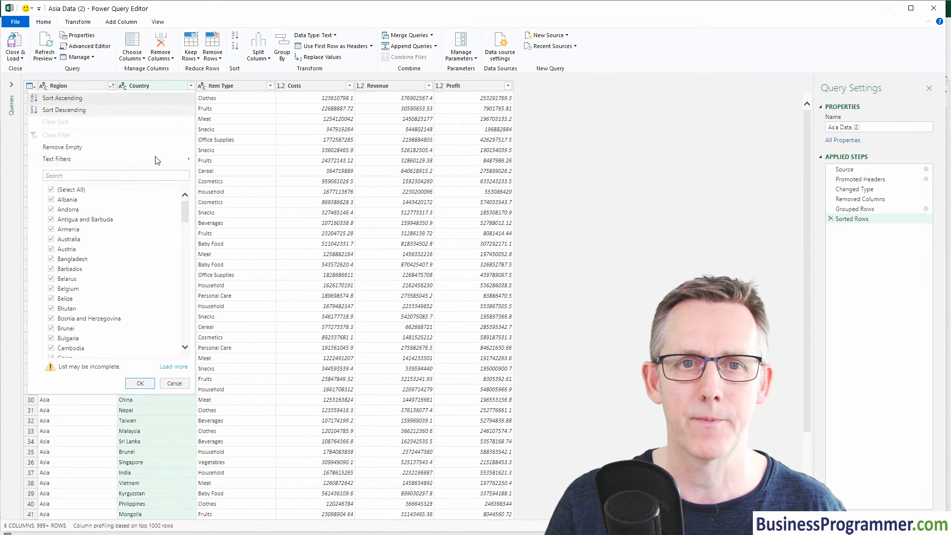
{"action": "left_click", "coordinate": [69, 102]}
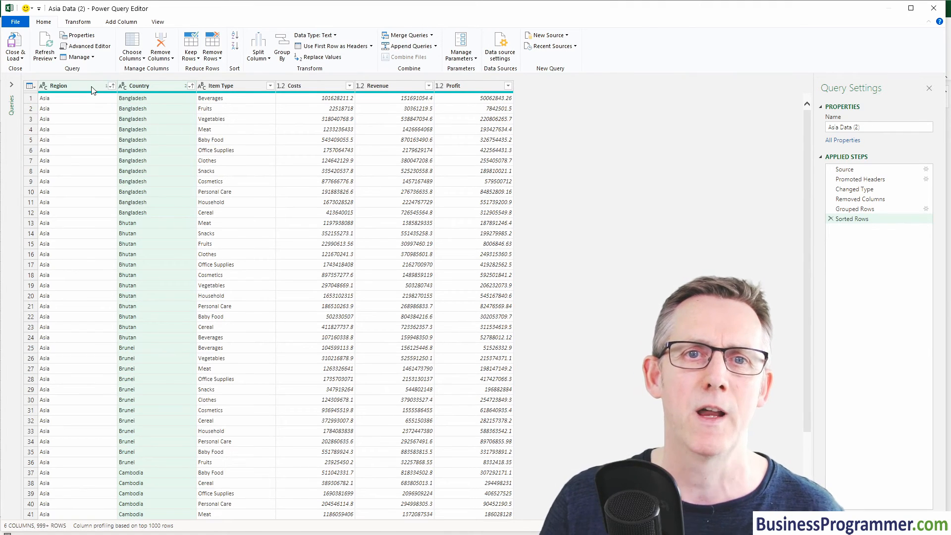
{"action": "mouse_move", "coordinate": [104, 96]}
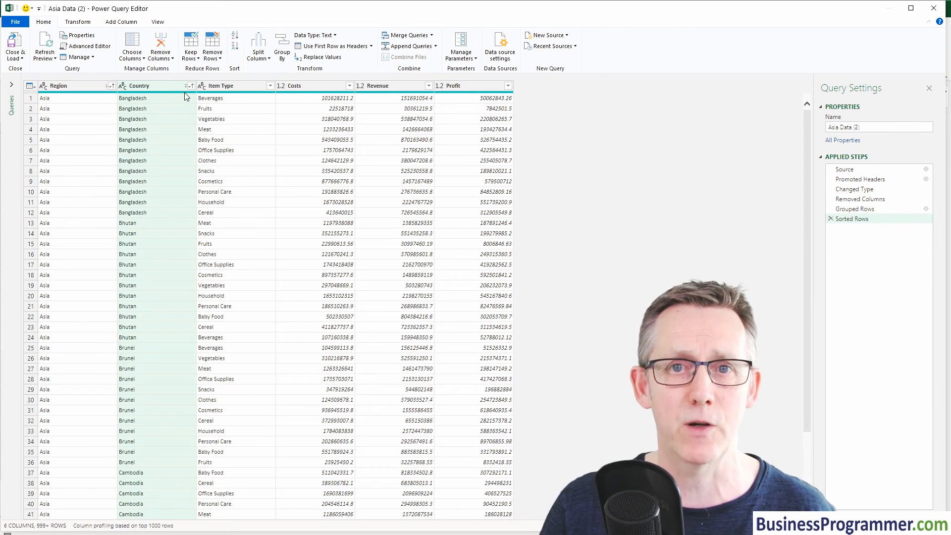
{"action": "left_click", "coordinate": [270, 87]}
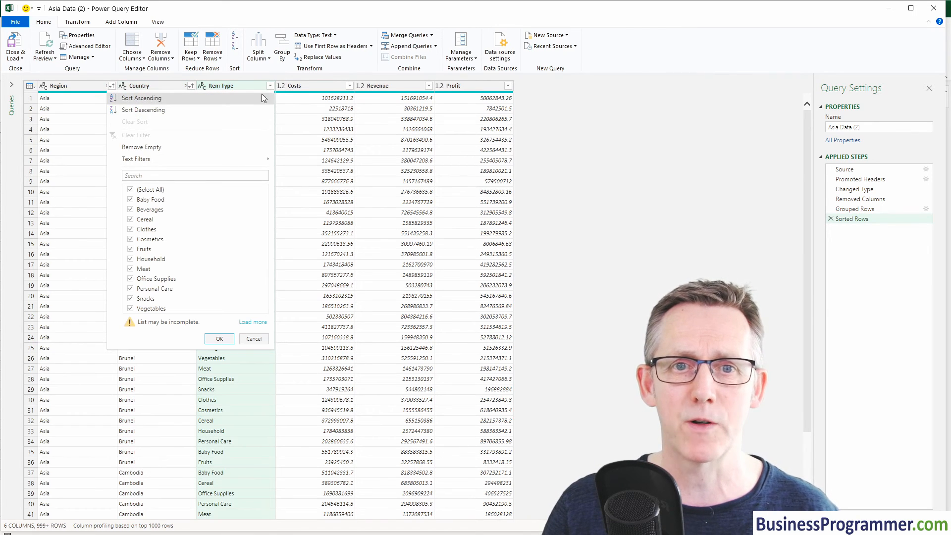
{"action": "left_click", "coordinate": [166, 103]}
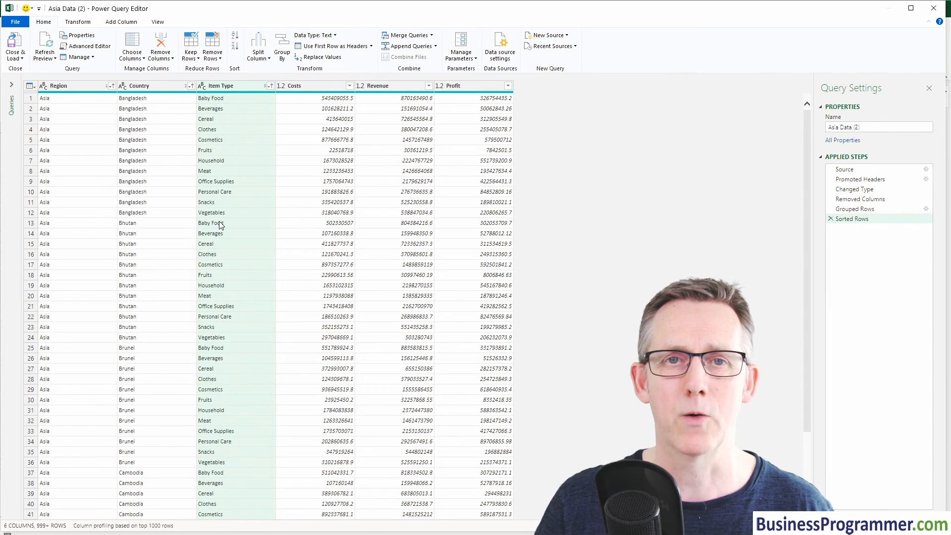
Close the query editor and load the query as a table in a new worksheet
{"action": "left_click", "coordinate": [22, 59]}
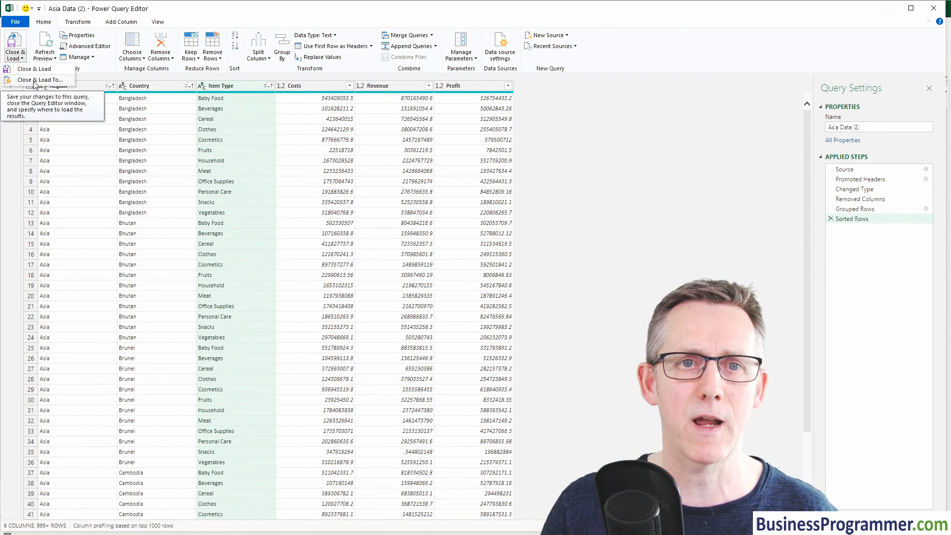
{"action": "left_click", "coordinate": [35, 81]}
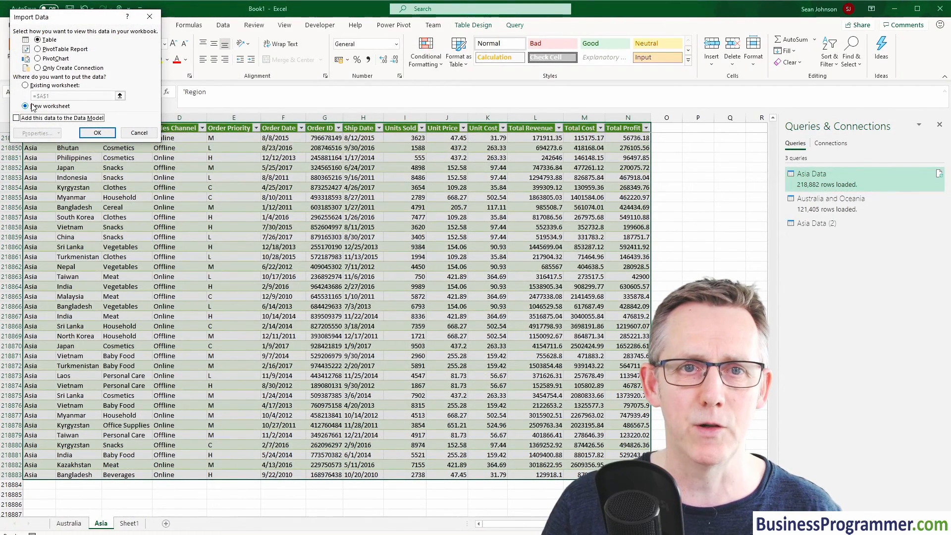
{"action": "left_click", "coordinate": [97, 132]}
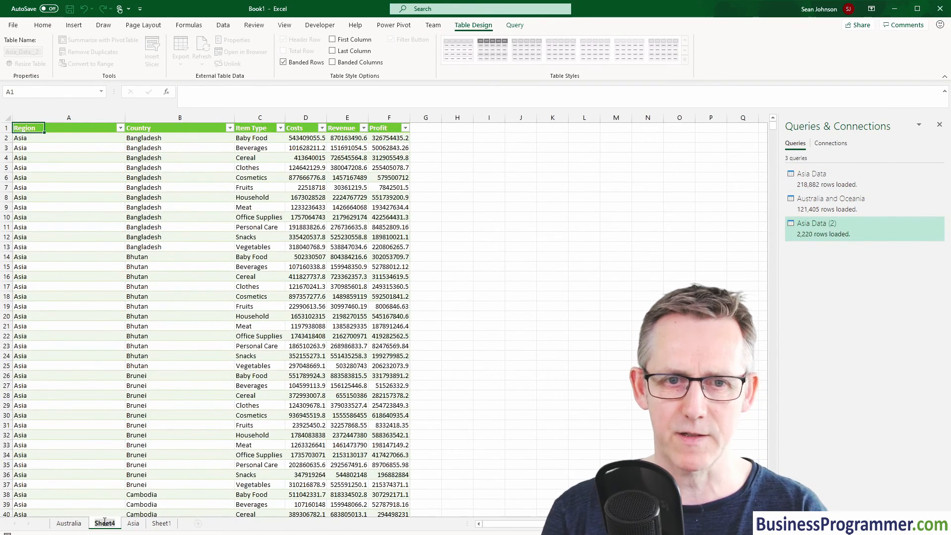
Rename the new summary worksheet as RegionCountryItem Summary
{"action": "double_click", "coordinate": [105, 522]}
{"action": "type", "text": "RE"}
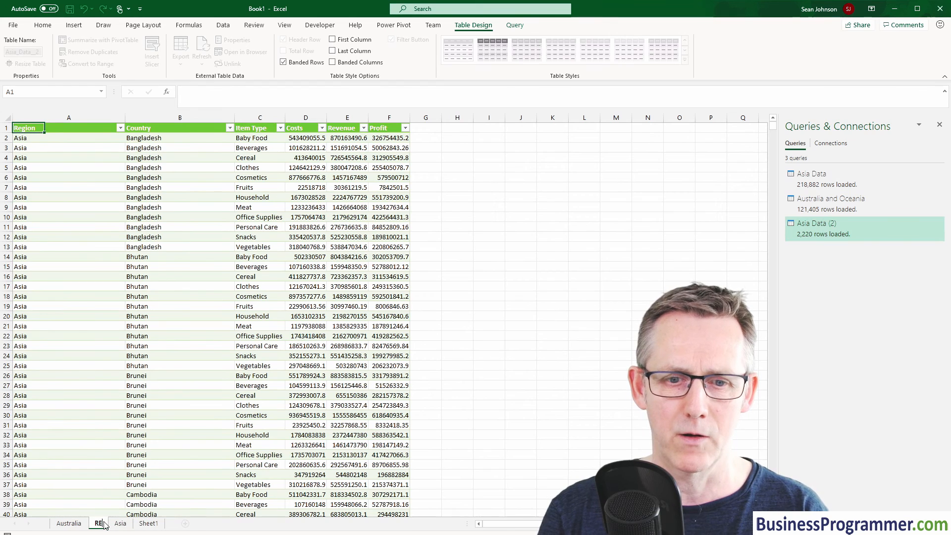
{"action": "type", "text": "gion"}
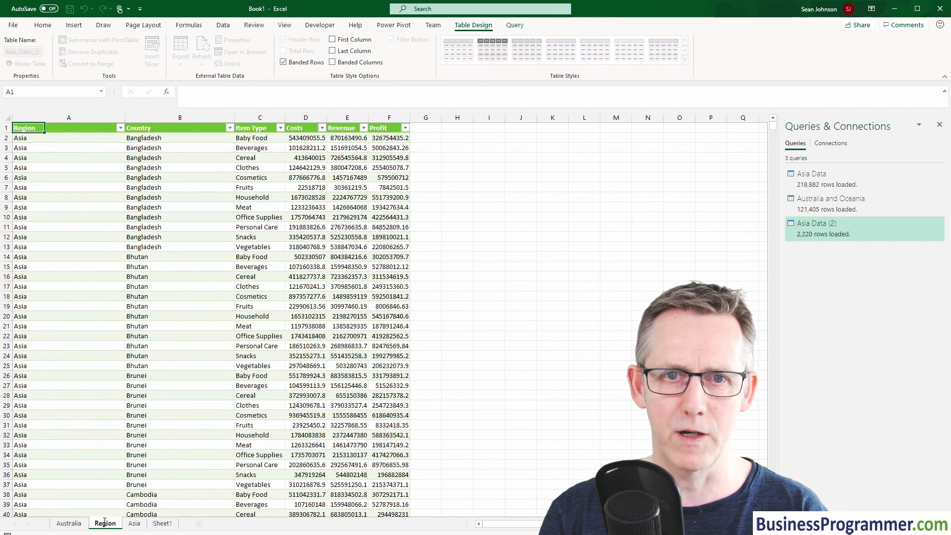
{"action": "type", "text": "Coun"}
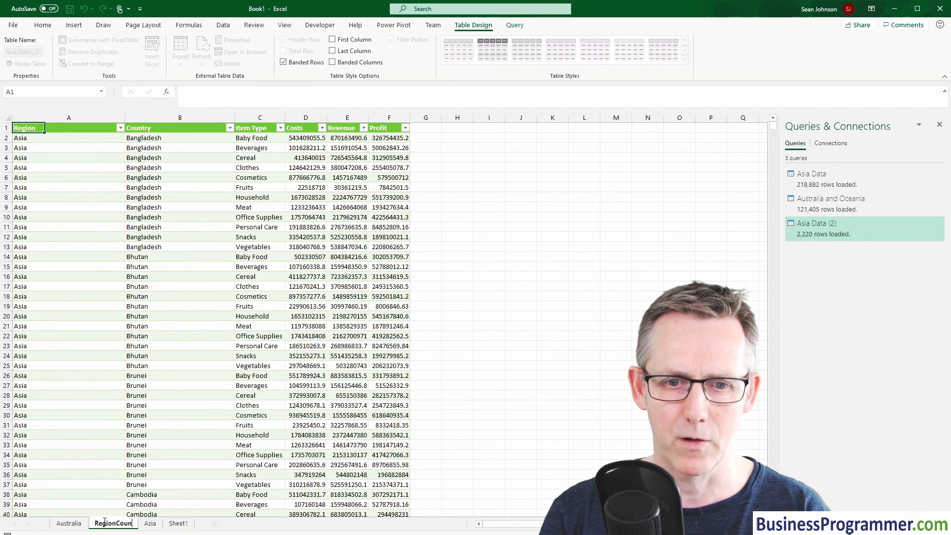
{"action": "type", "text": "tryJtem Summary"}
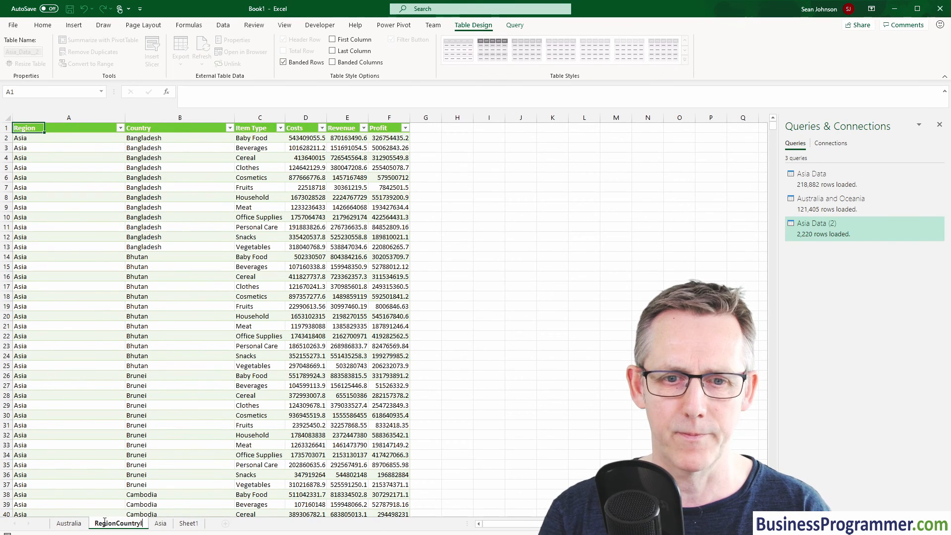
{"action": "key", "text": "Return"}
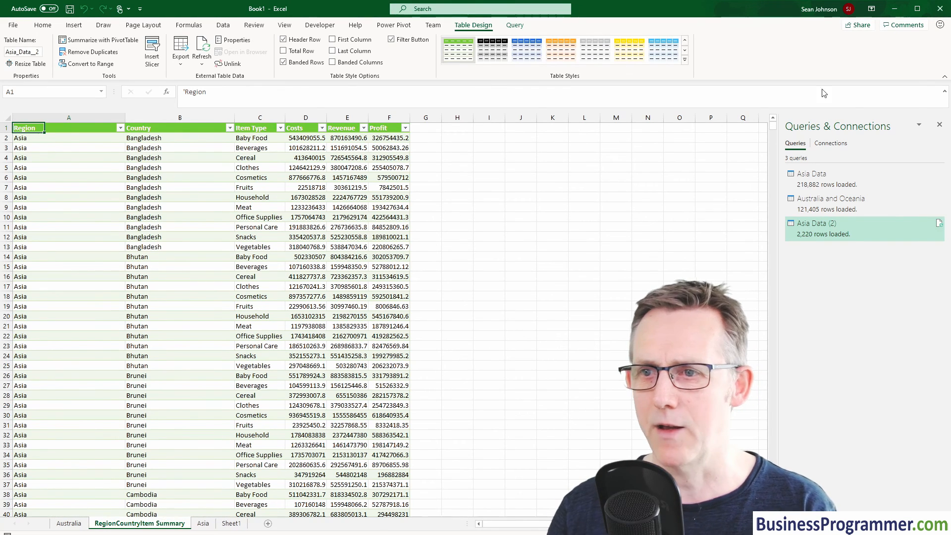
Rename the Asia Data (2) query as RegionCountryItemTypeSummary
{"action": "right_click", "coordinate": [832, 228]}
{"action": "left_click", "coordinate": [872, 278]}
{"action": "type", "text": "Region"}
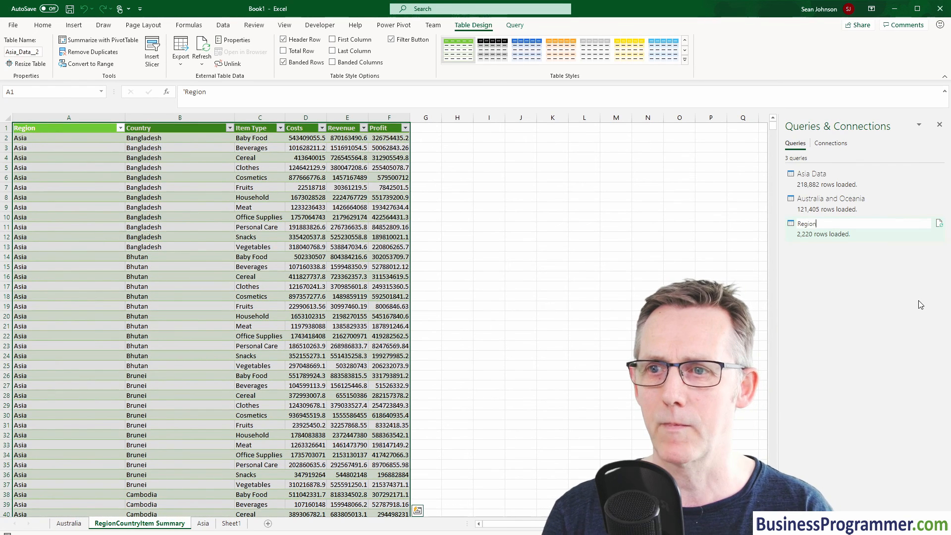
{"action": "type", "text": "Country"}
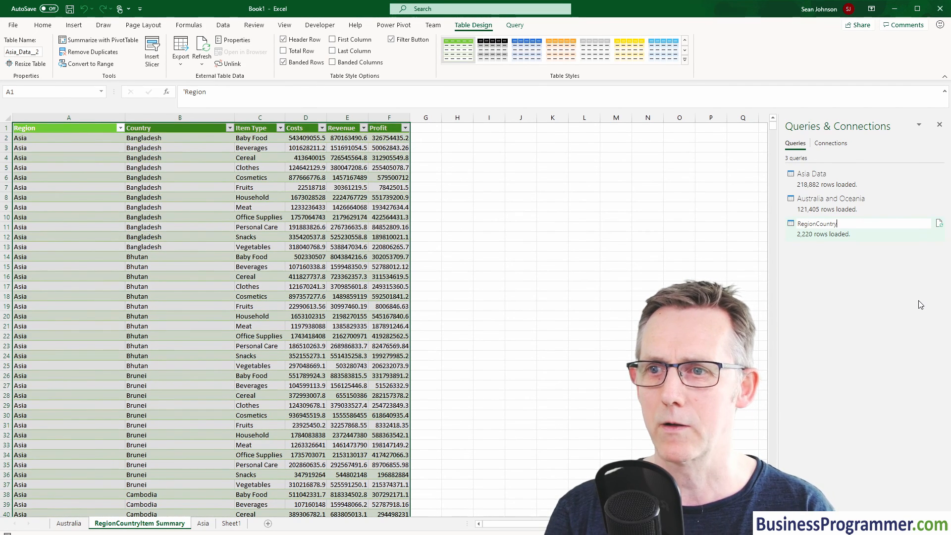
{"action": "type", "text": "ItemType"}
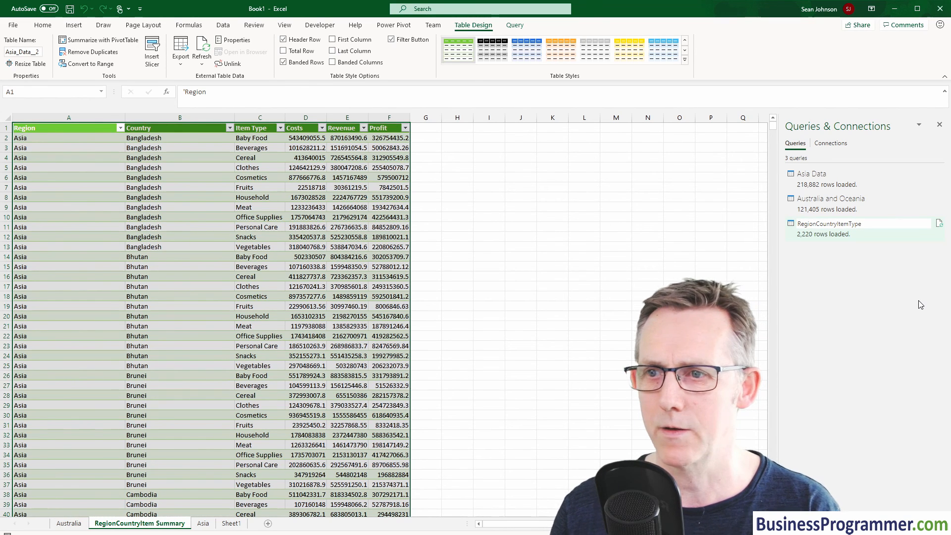
{"action": "type", "text": "Summary"}
{"action": "key", "text": "Return"}
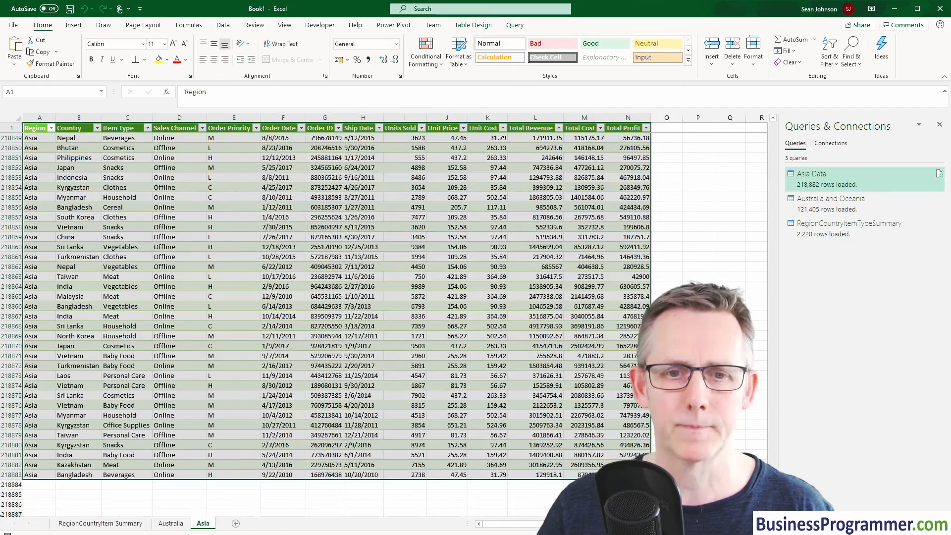